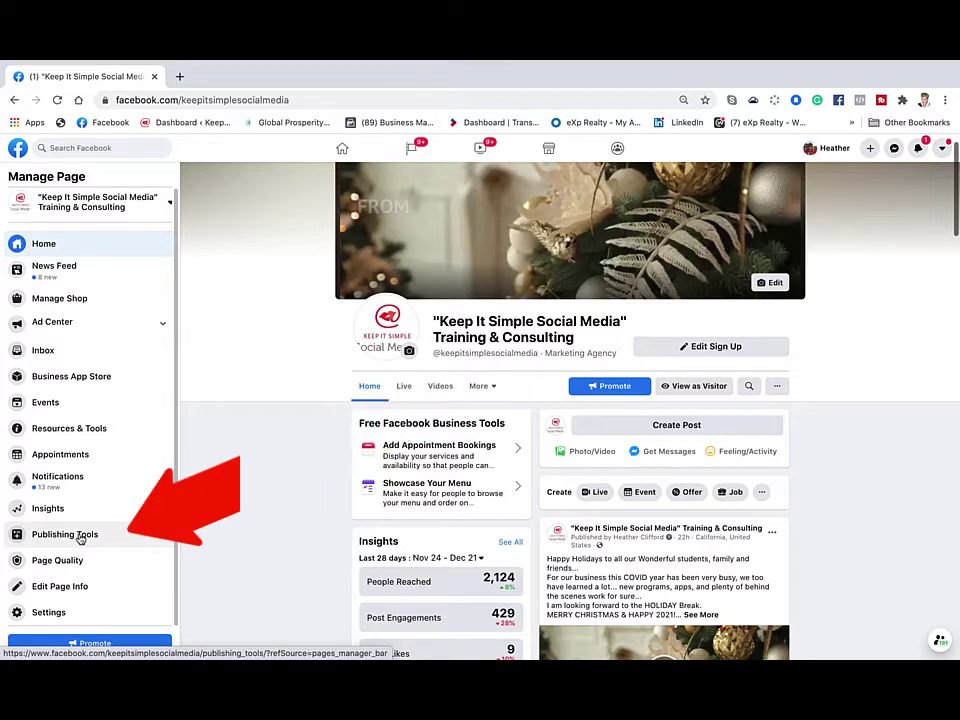
# Step: From Publishing Tools, glance at the Instagram library, then return to the Facebook Home dashboard
pyautogui.click(80, 536)
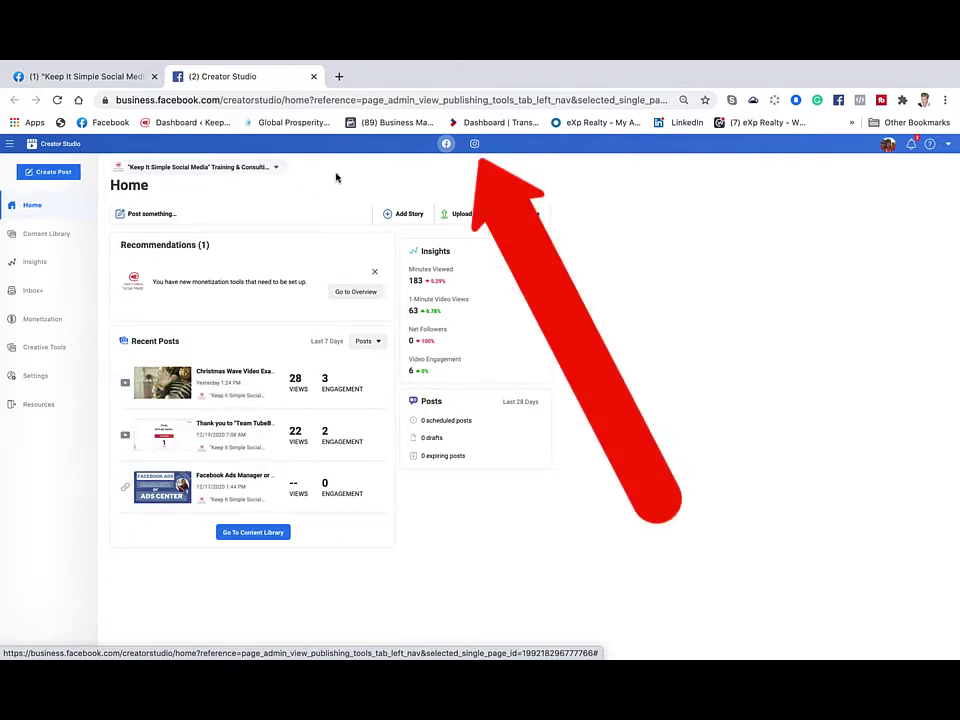
pyautogui.click(474, 144)
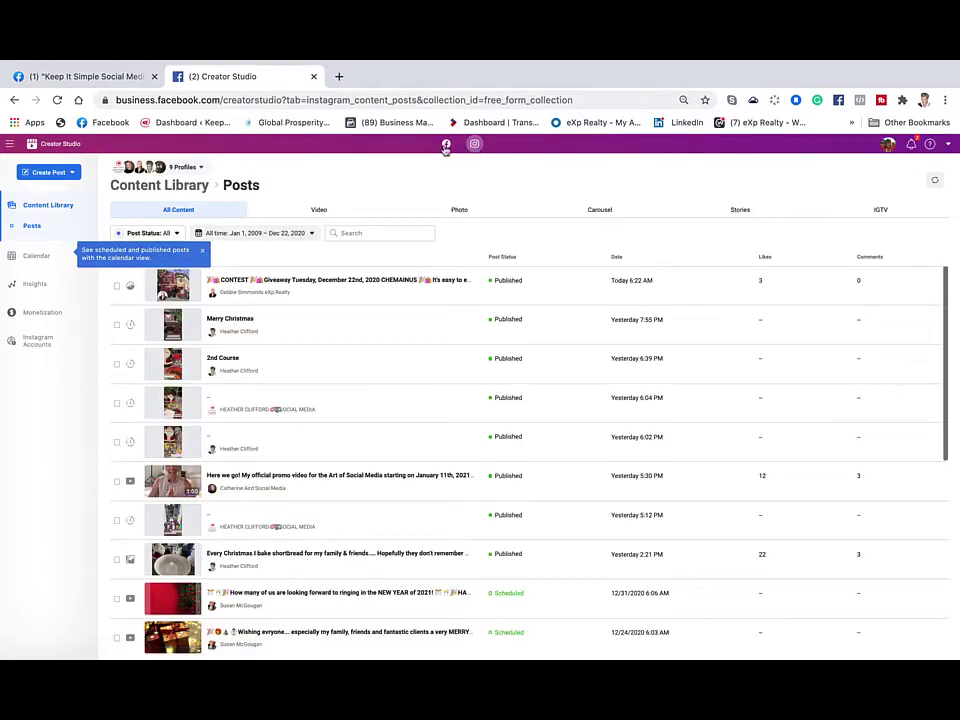
pyautogui.click(446, 145)
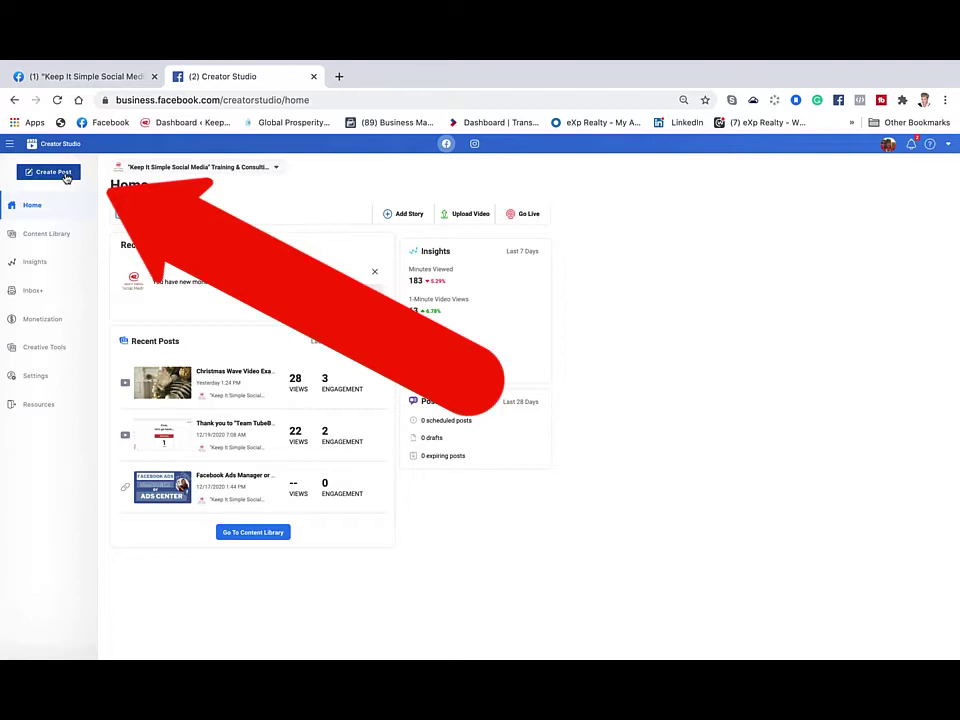
# Step: Start a new post and show its Multimedia options: Photo Album, Carousel, Slideshow, Instant Experience
pyautogui.click(66, 175)
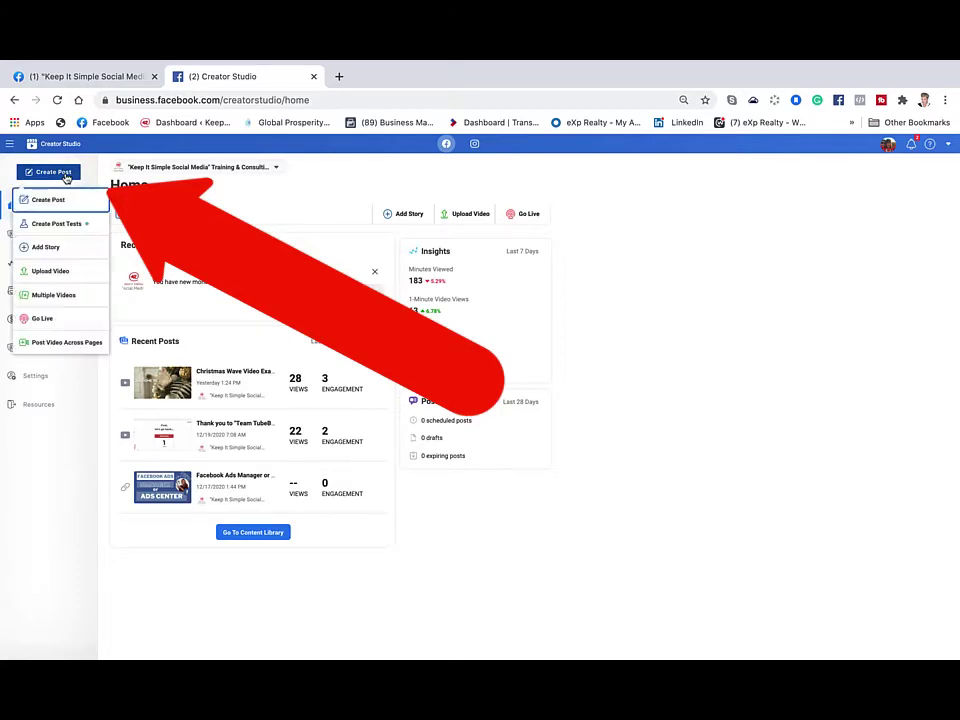
pyautogui.click(48, 200)
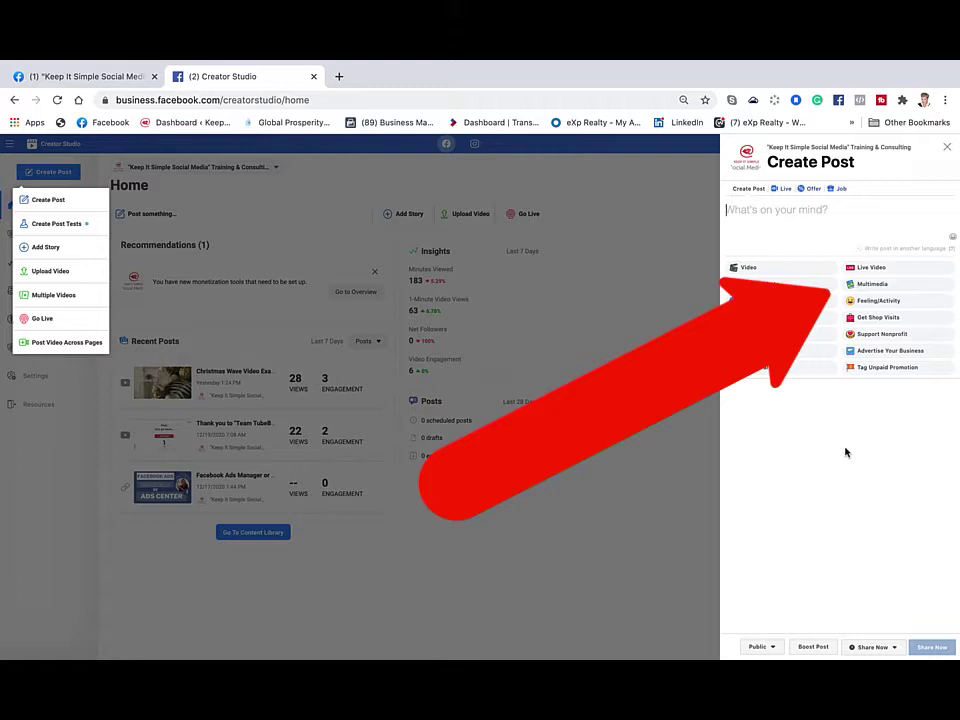
pyautogui.click(891, 288)
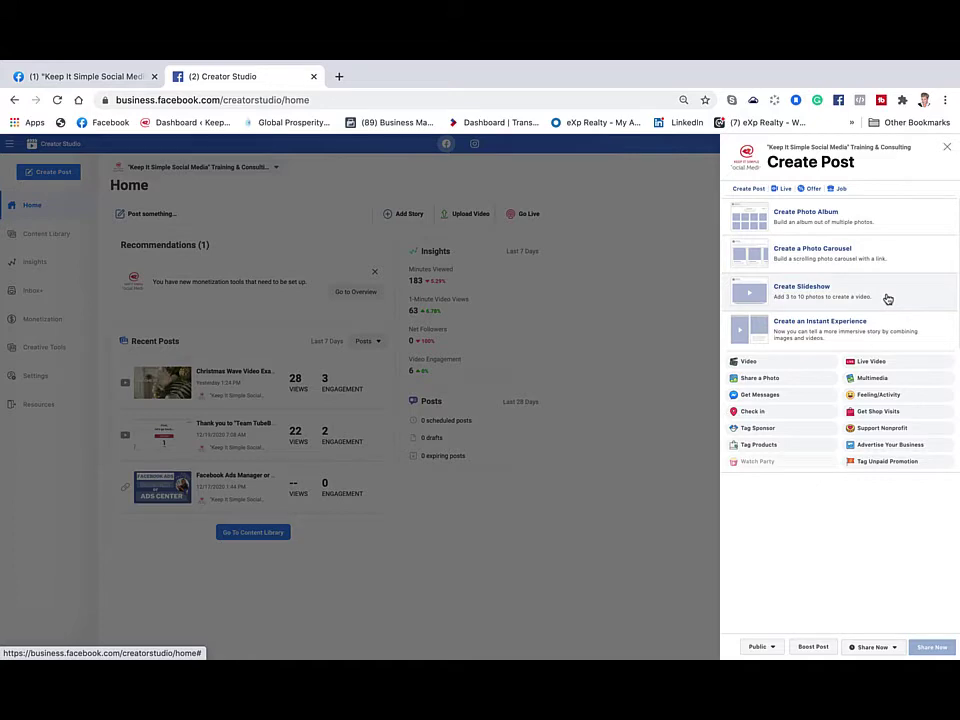
# Step: Begin a slideshow and bring up its Add Photos dialog
pyautogui.click(818, 294)
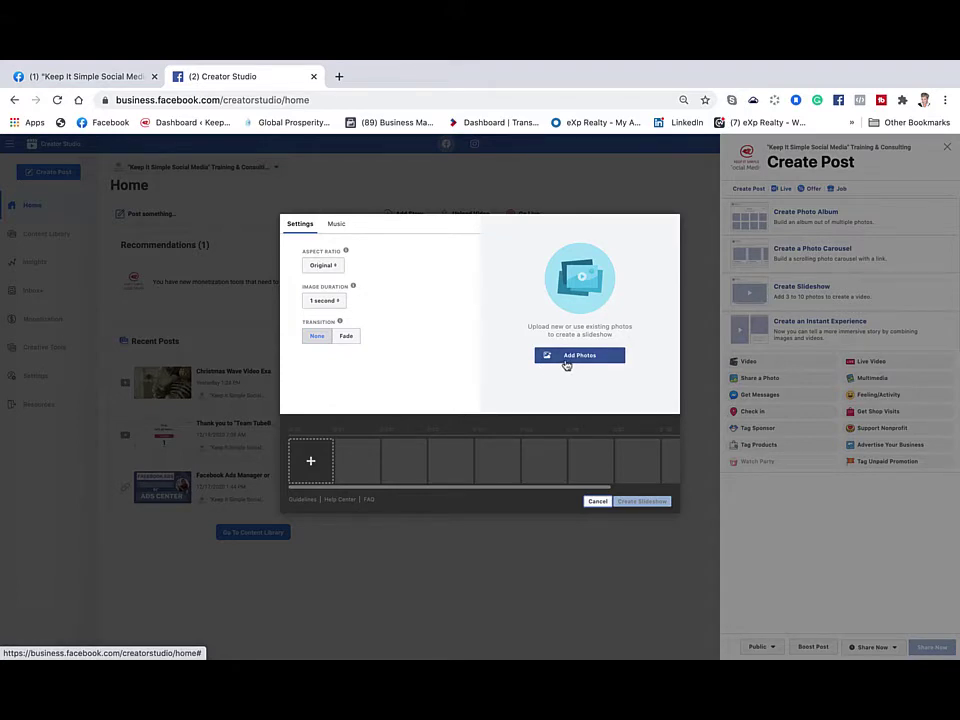
pyautogui.click(311, 463)
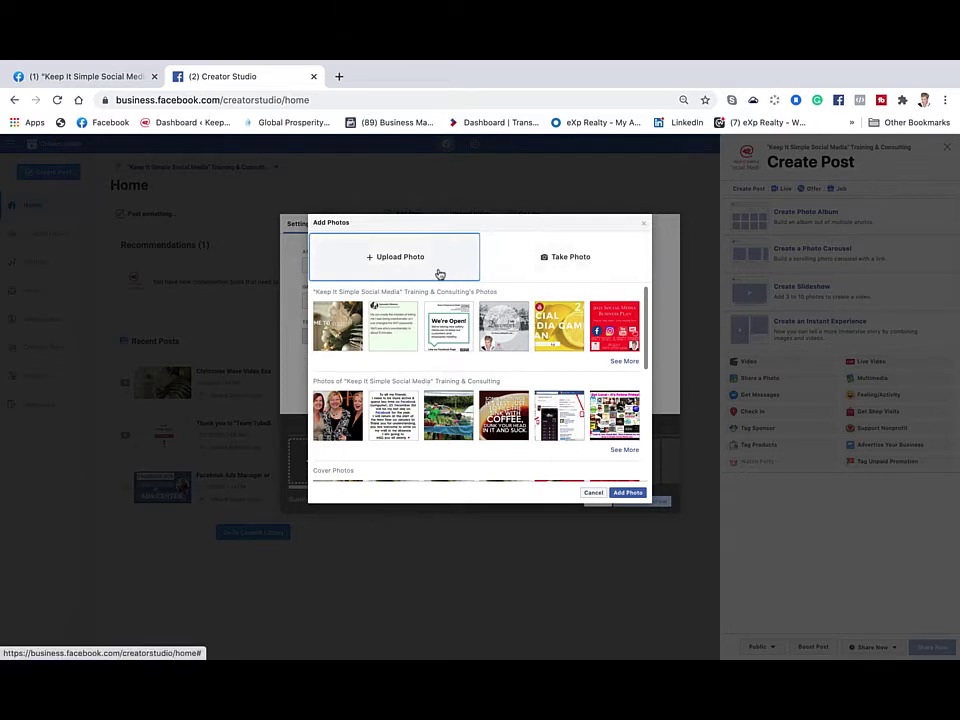
# Step: Upload Desktop images 1 through 7 into the slideshow timeline
pyautogui.click(386, 262)
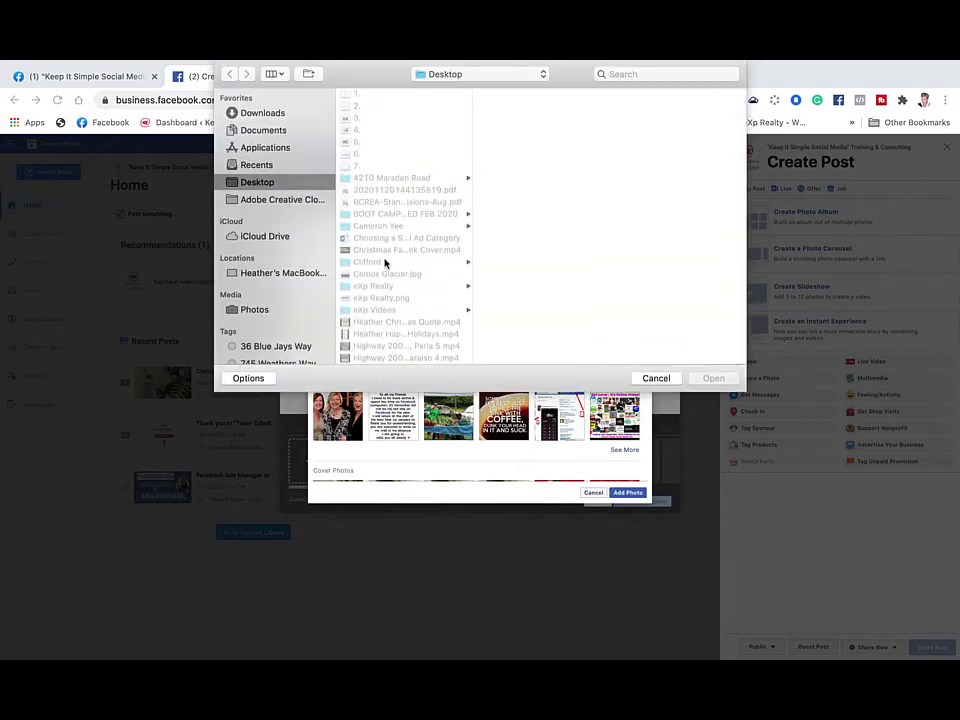
pyautogui.click(355, 94)
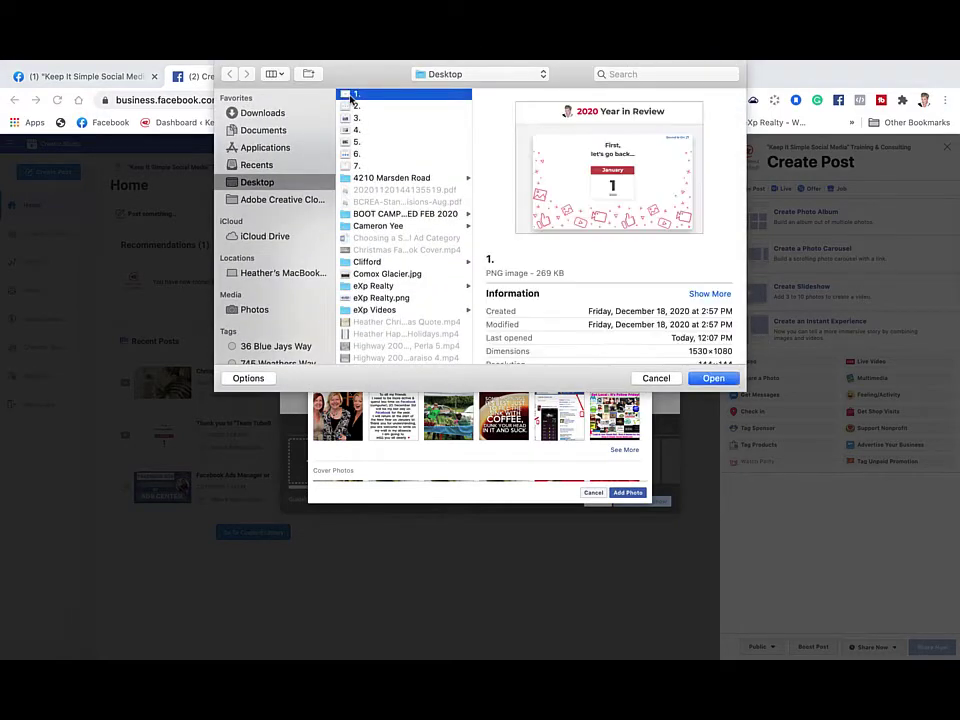
pyautogui.keyDown('shift'); pyautogui.click(354, 166); pyautogui.keyUp('shift')
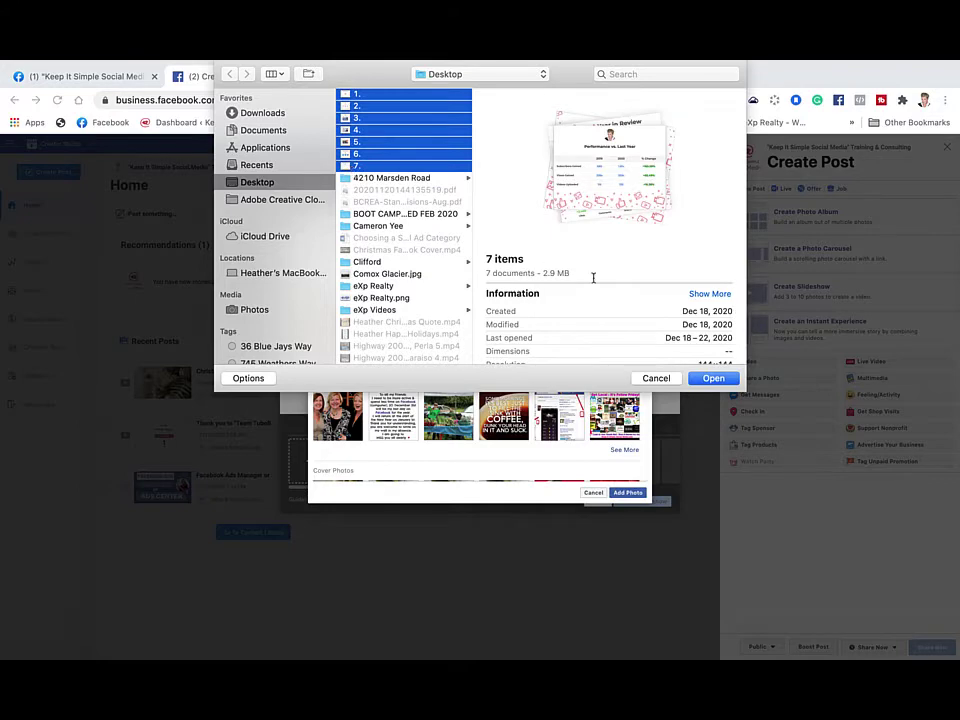
pyautogui.click(716, 379)
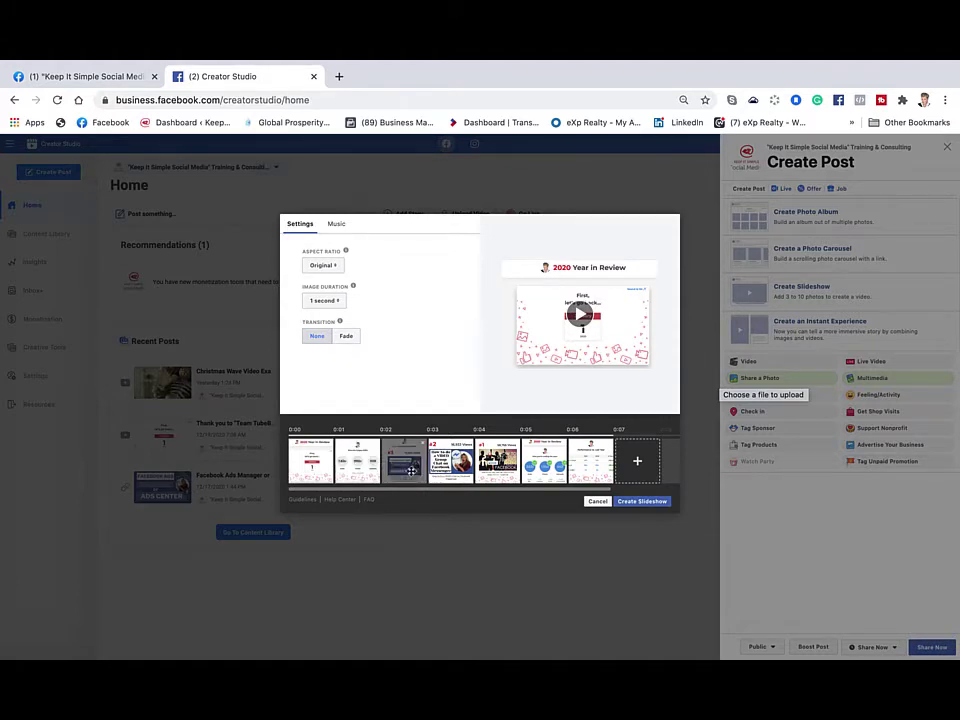
# Step: Give the slideshow Fade transitions, 4-second image duration and a Square (1:1) aspect ratio
pyautogui.click(344, 337)
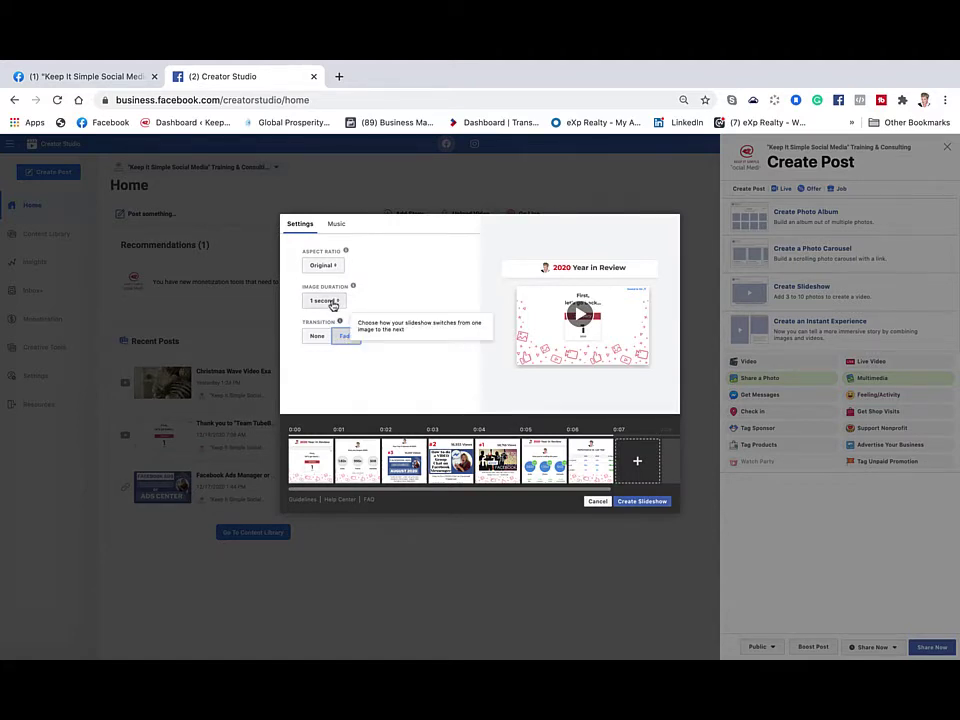
pyautogui.click(332, 302)
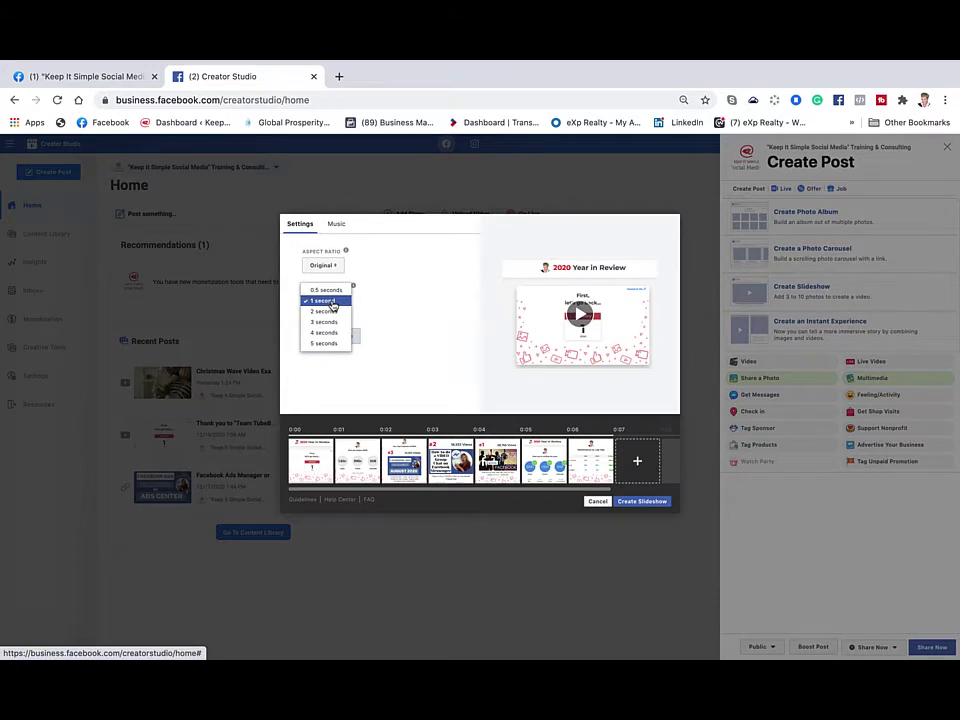
pyautogui.click(326, 332)
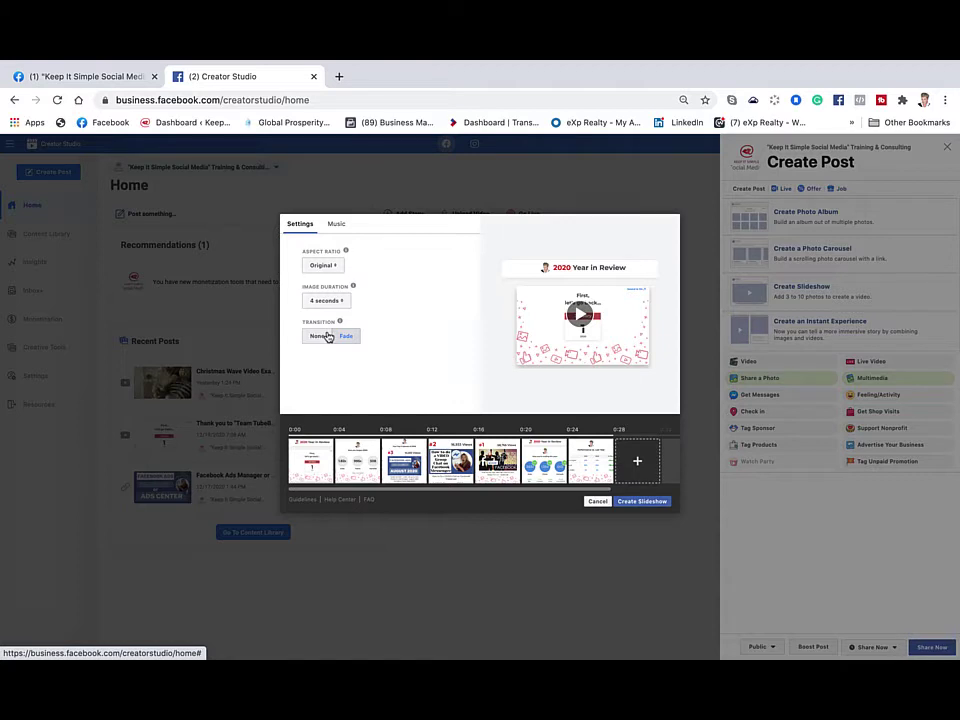
pyautogui.click(318, 266)
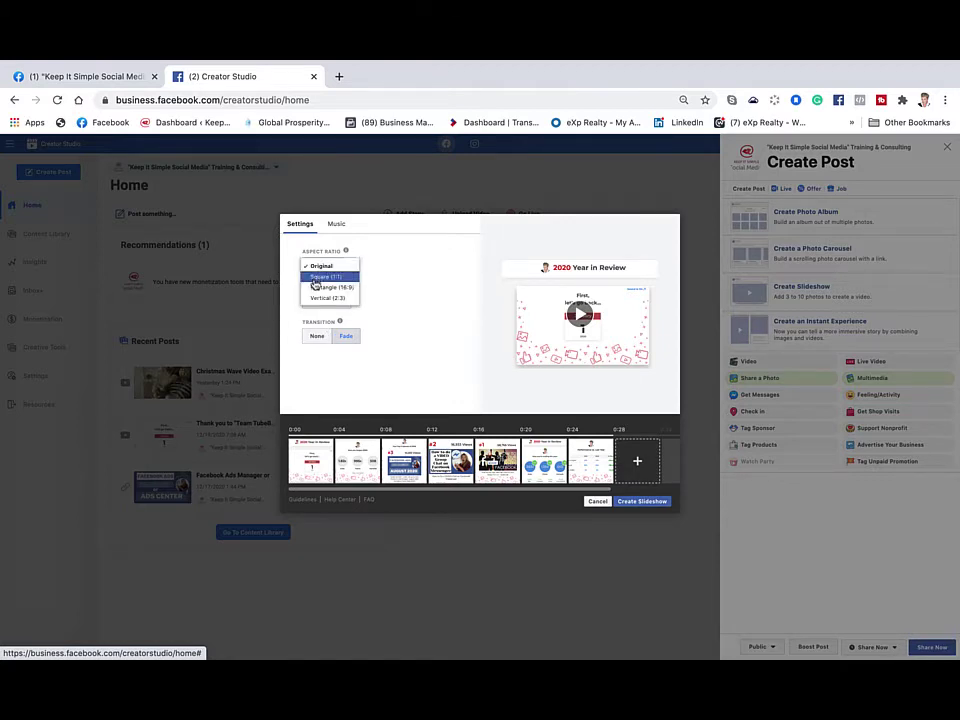
pyautogui.click(318, 277)
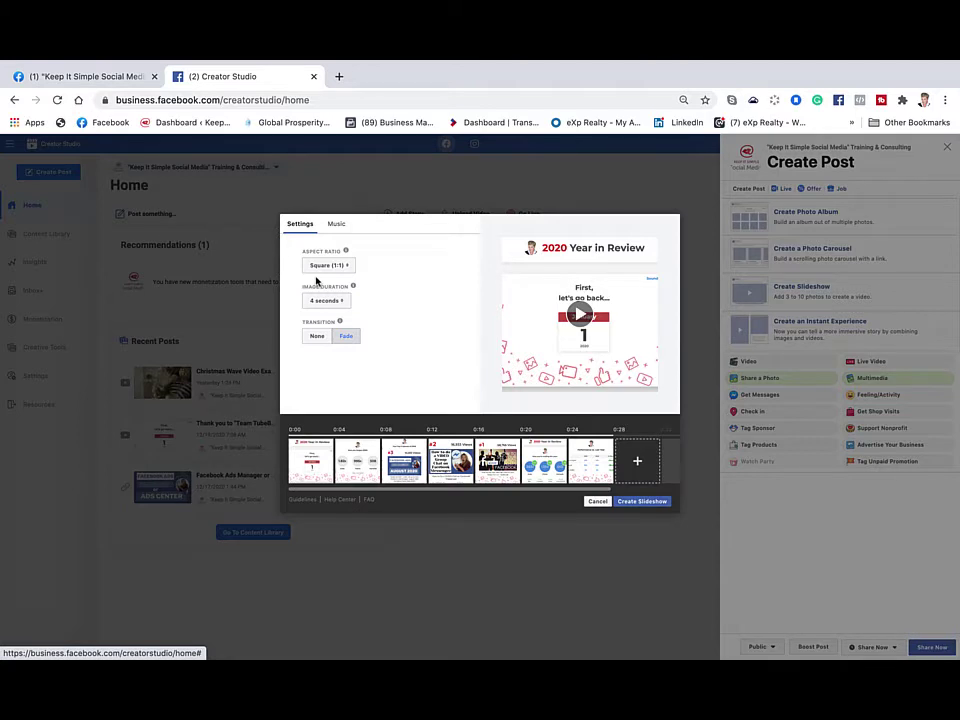
# Step: Add Chillwave background music and create the slideshow, attaching it to the post
pyautogui.click(338, 226)
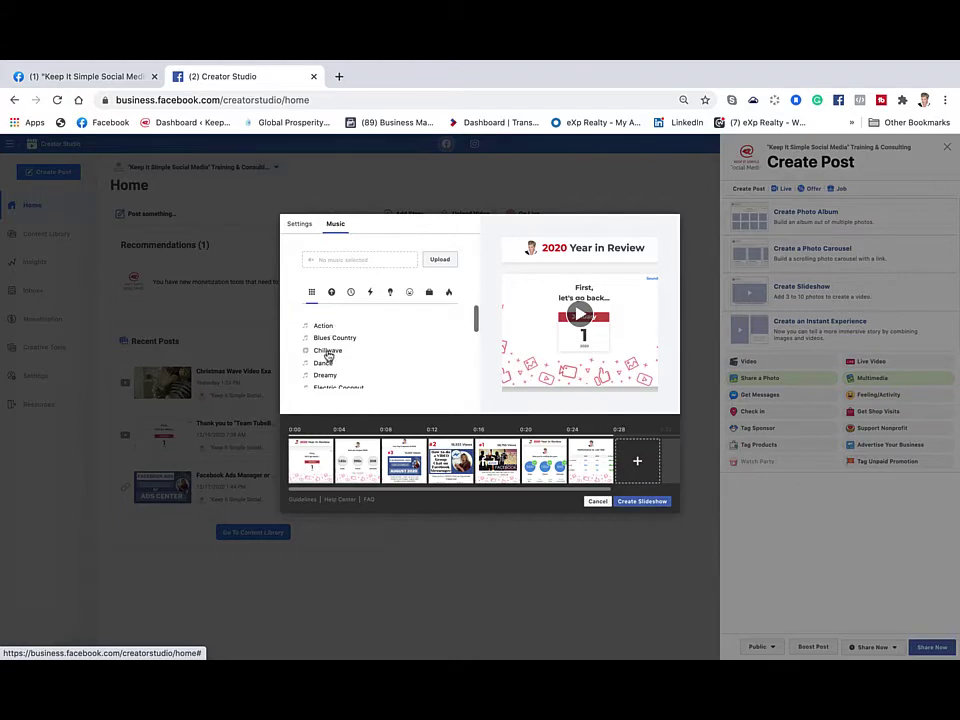
pyautogui.click(328, 351)
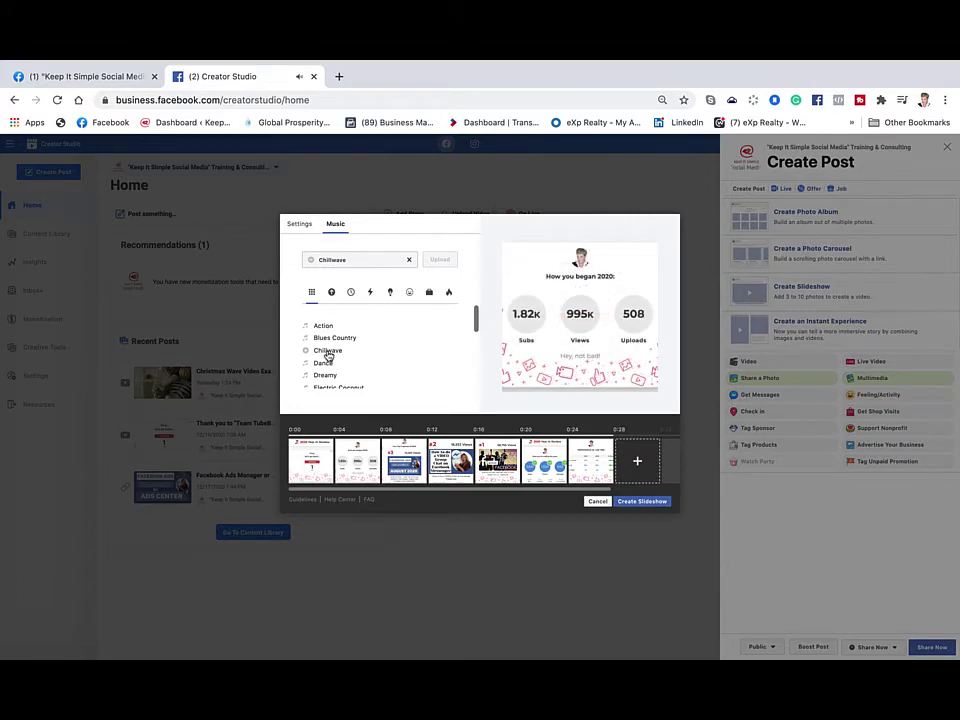
pyautogui.click(298, 226)
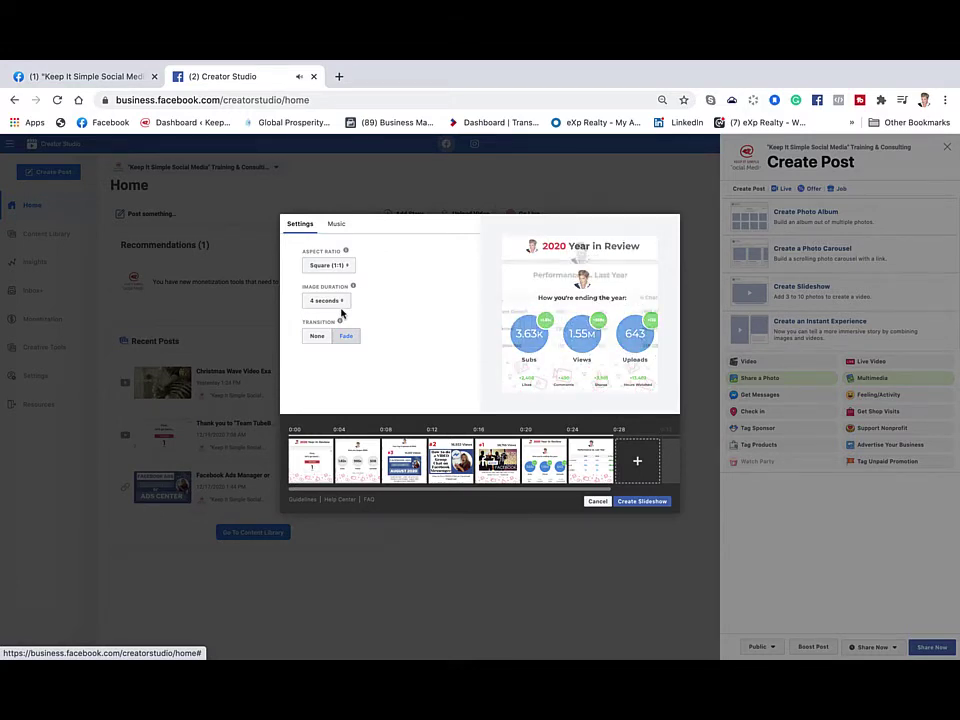
pyautogui.click(645, 502)
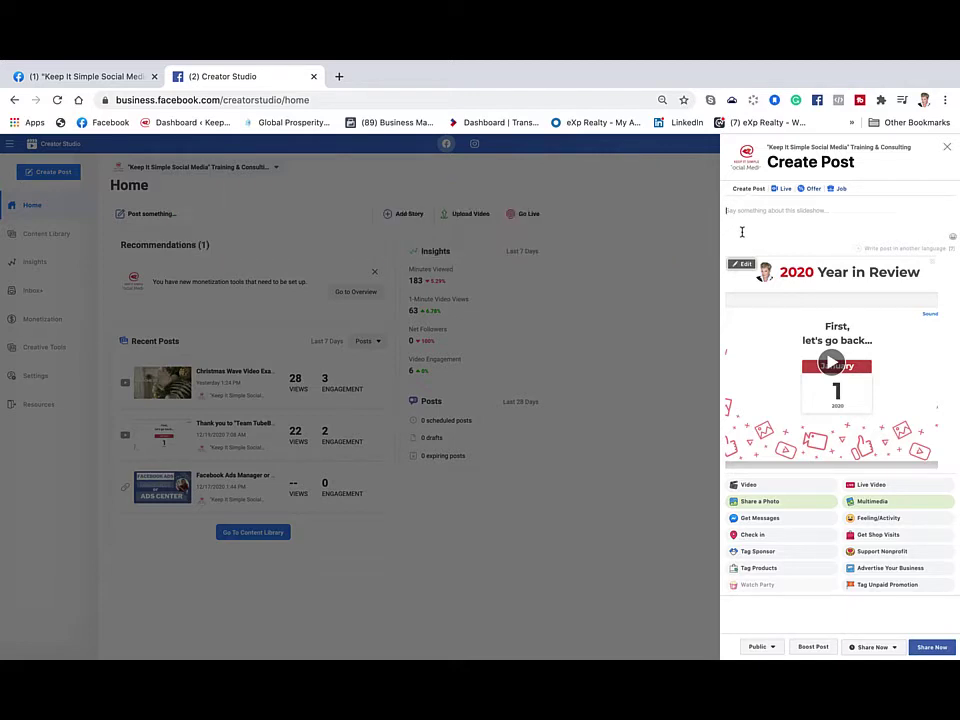
# Step: Paste the Team TubeBuddy thank-you caption and add the hashtag #youtubesuccess
pyautogui.write('Thank you to "Team TubeBuddy" for sharing with me my YEAR 2020 in review... I LOVE YOUTUBE and creating videos that help my students... this has been one busy year! CHEER #2021socialmedia')
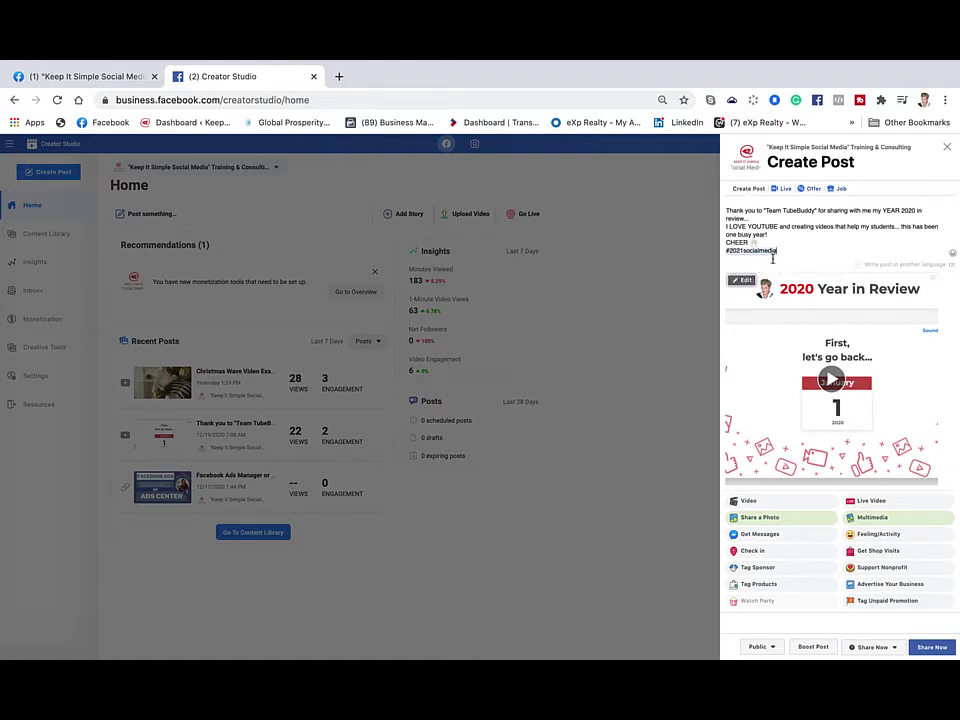
pyautogui.write('#youtubesucce')
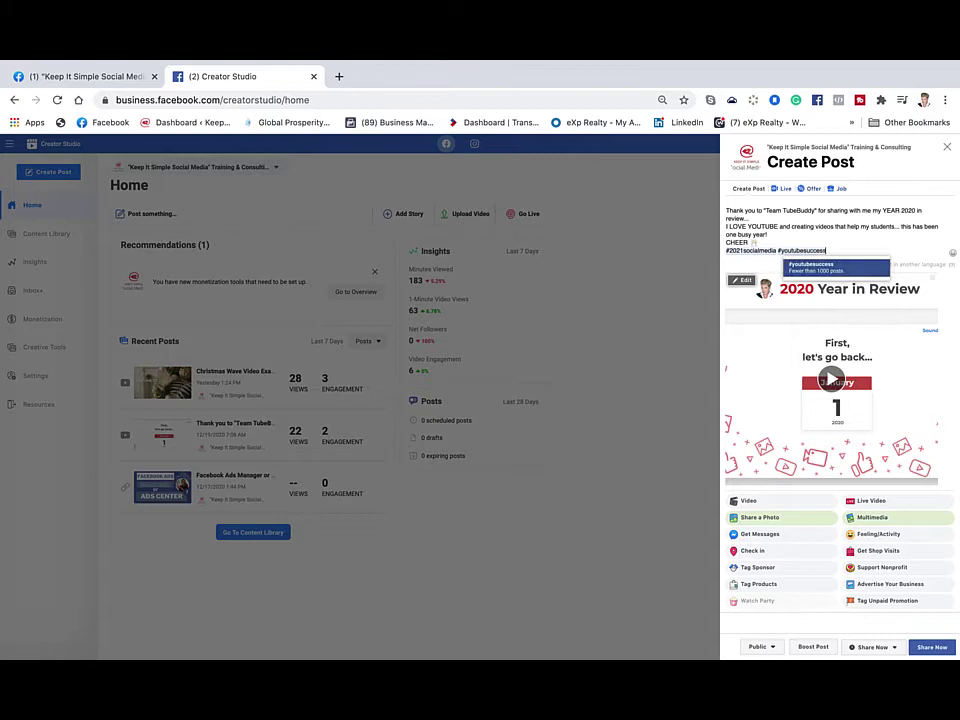
pyautogui.write('ss')
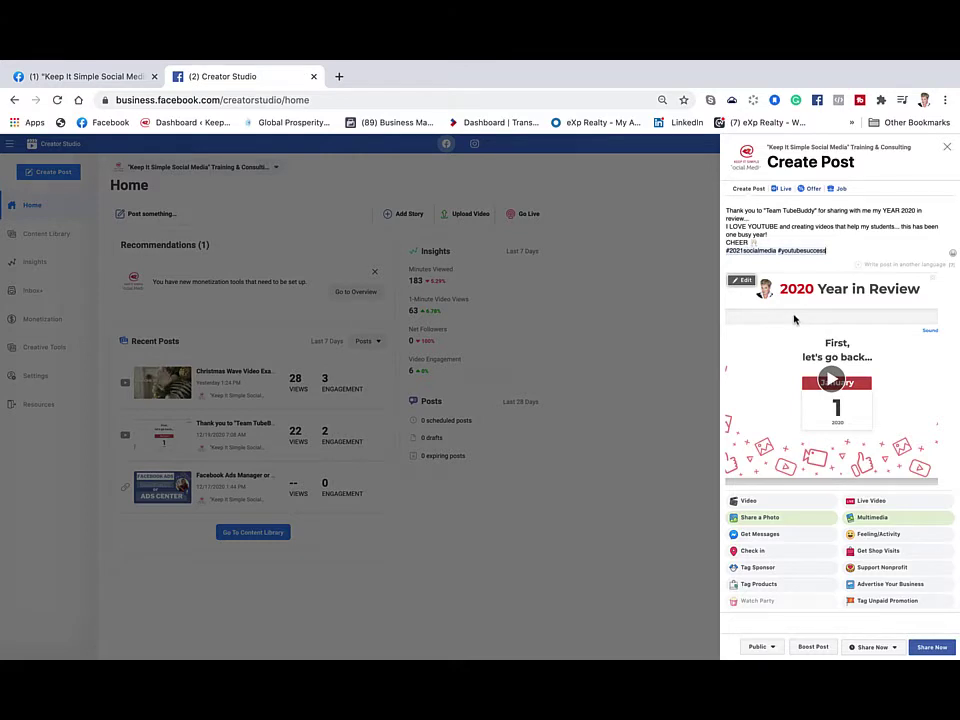
pyautogui.scroll(-1, 795, 320)
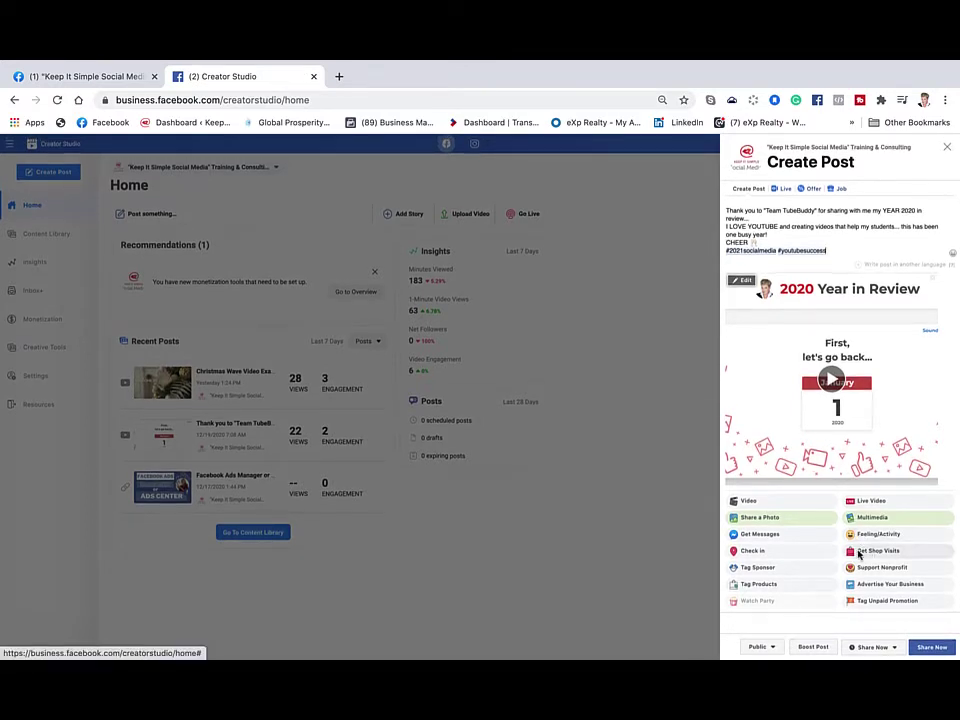
# Step: Check the post in at Vancouver, British Columbia
pyautogui.click(745, 552)
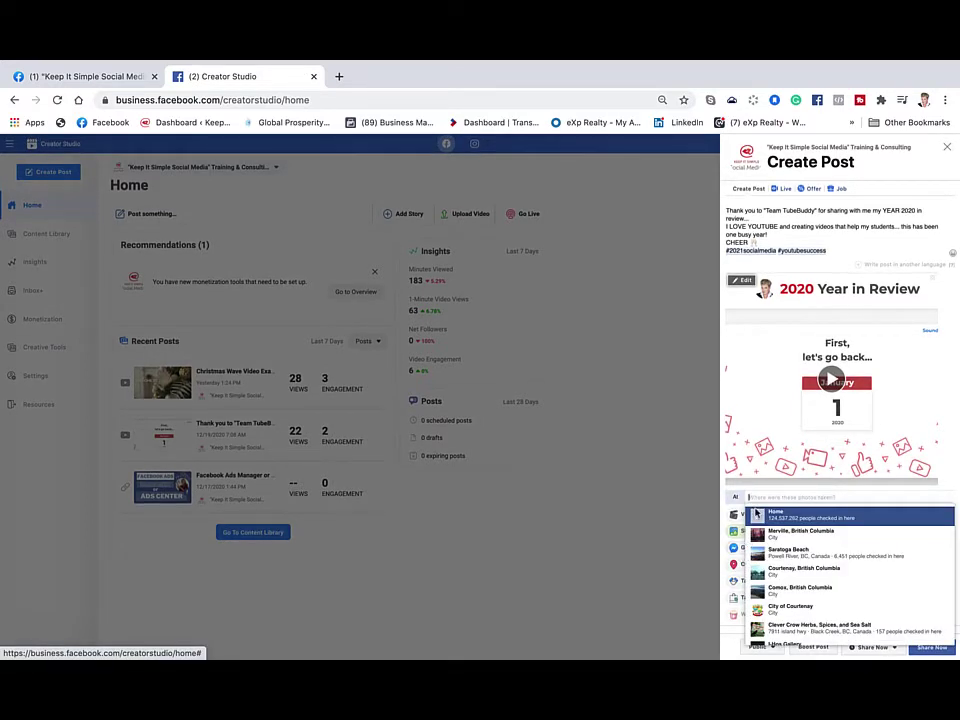
pyautogui.write('vanc')
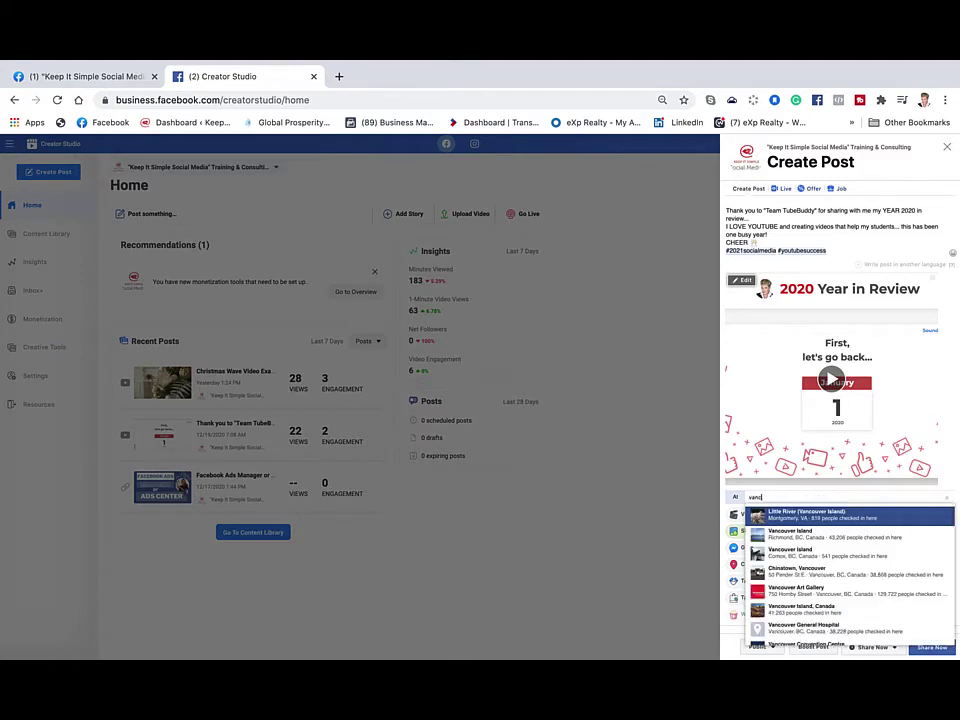
pyautogui.write('ouver br')
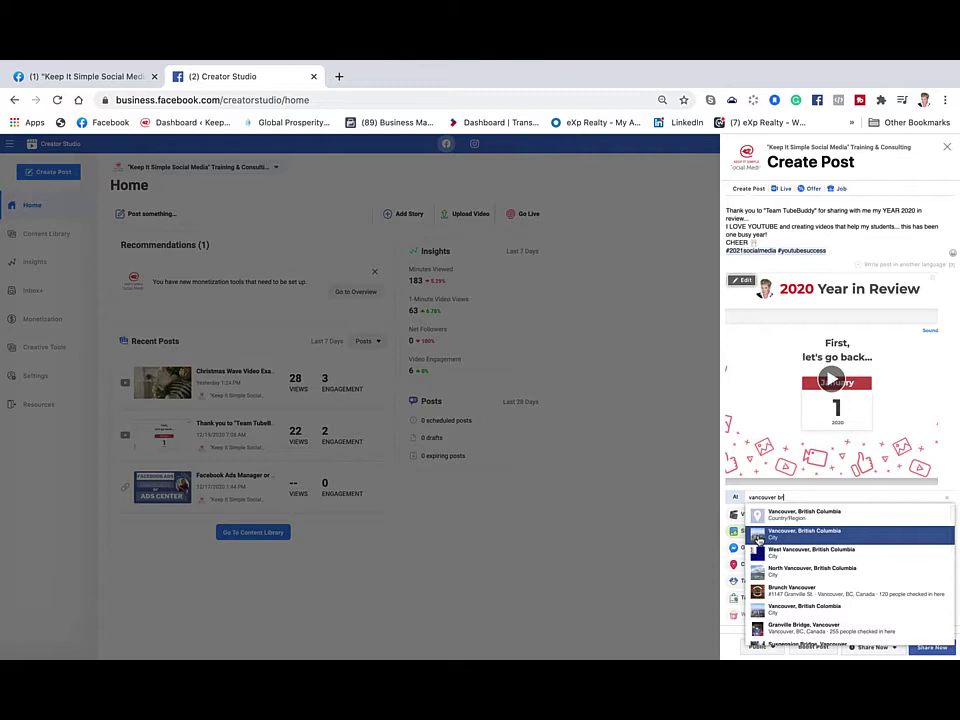
pyautogui.click(759, 539)
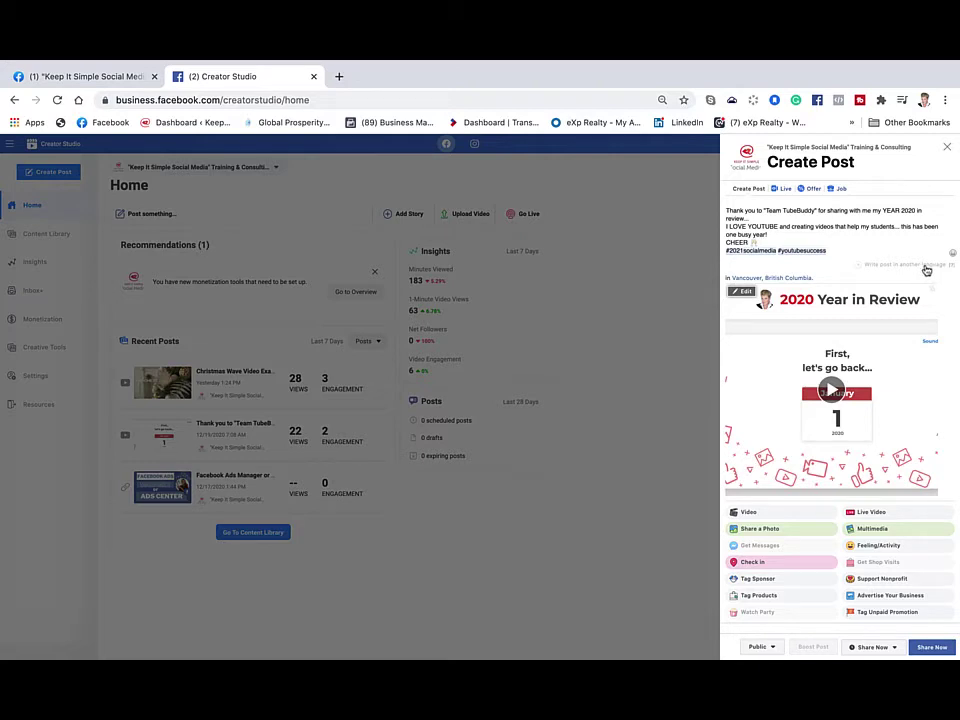
# Step: Add a French (Français) translation box beneath the English caption
pyautogui.click(926, 266)
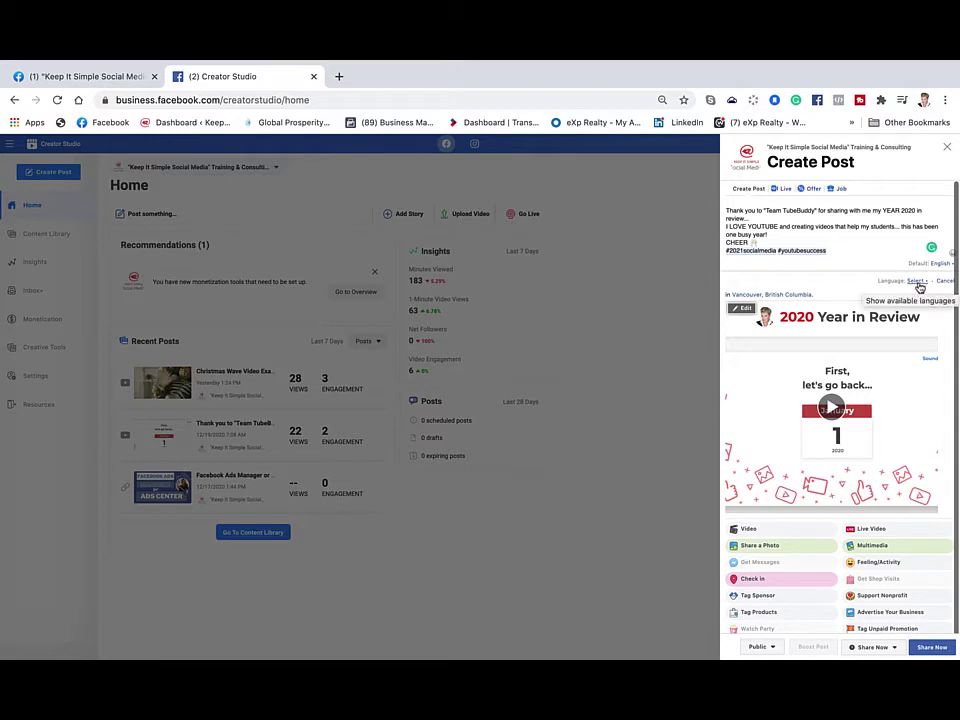
pyautogui.click(917, 283)
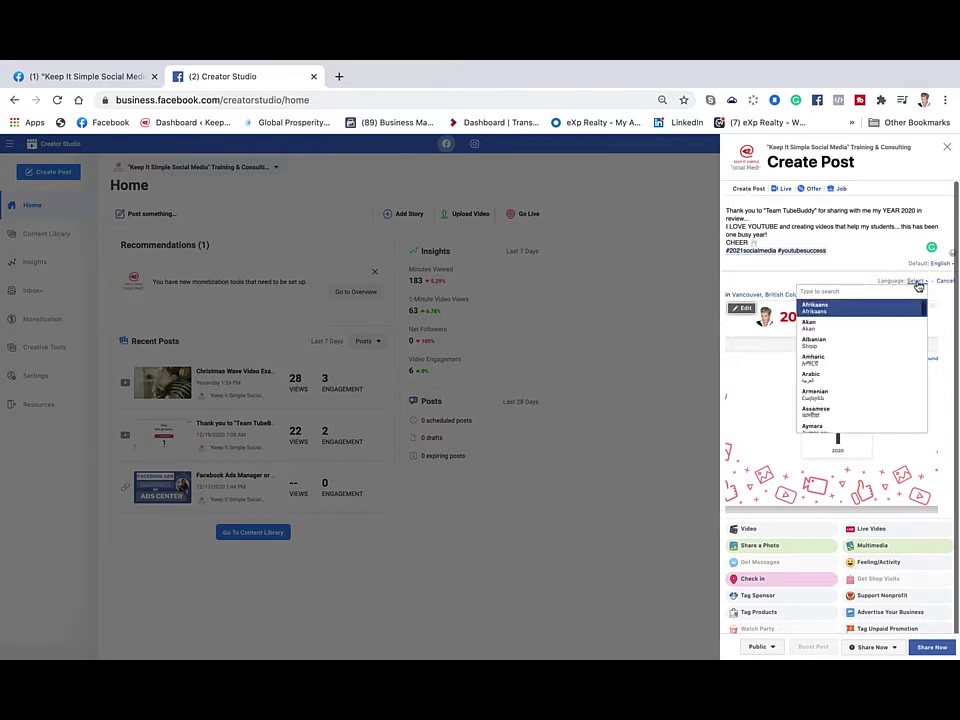
pyautogui.write('french')
pyautogui.press('BackSpace')
pyautogui.press('BackSpace')
pyautogui.press('BackSpace')
pyautogui.press('BackSpace')
pyautogui.press('BackSpace')
pyautogui.press('BackSpace')
pyautogui.write('fren')
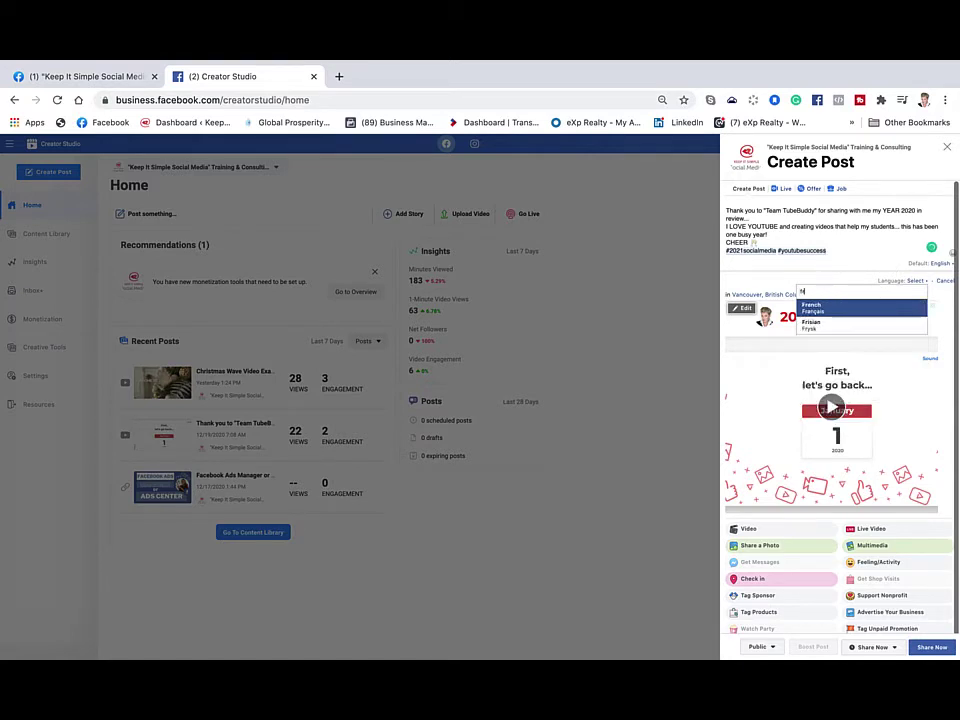
pyautogui.click(824, 308)
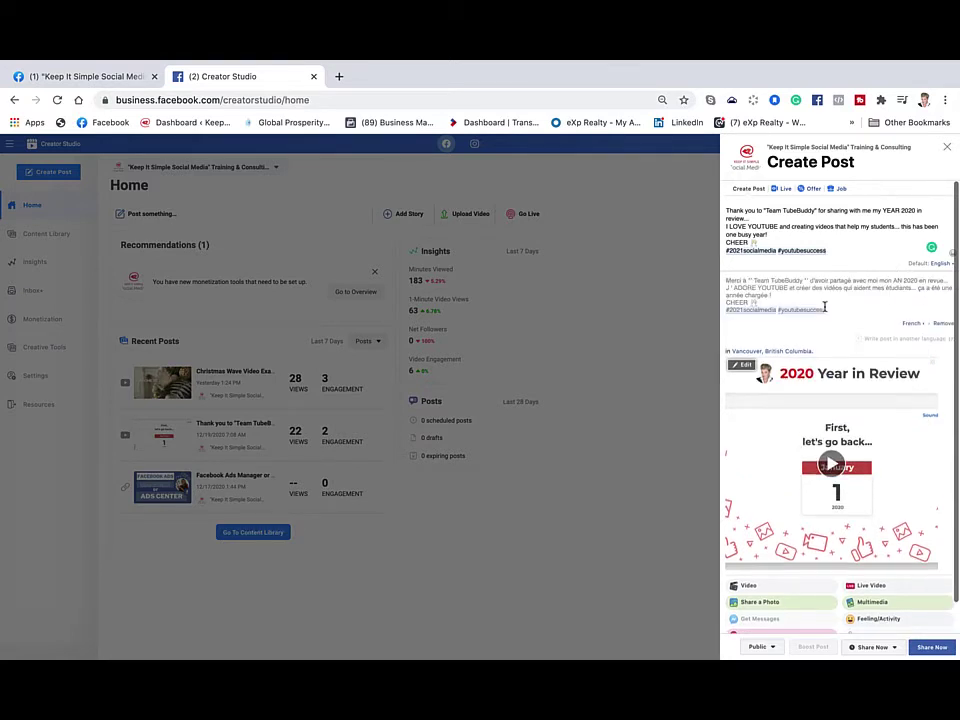
# Step: Schedule the post for 12/29/2020 at 6:41 AM
pyautogui.click(895, 648)
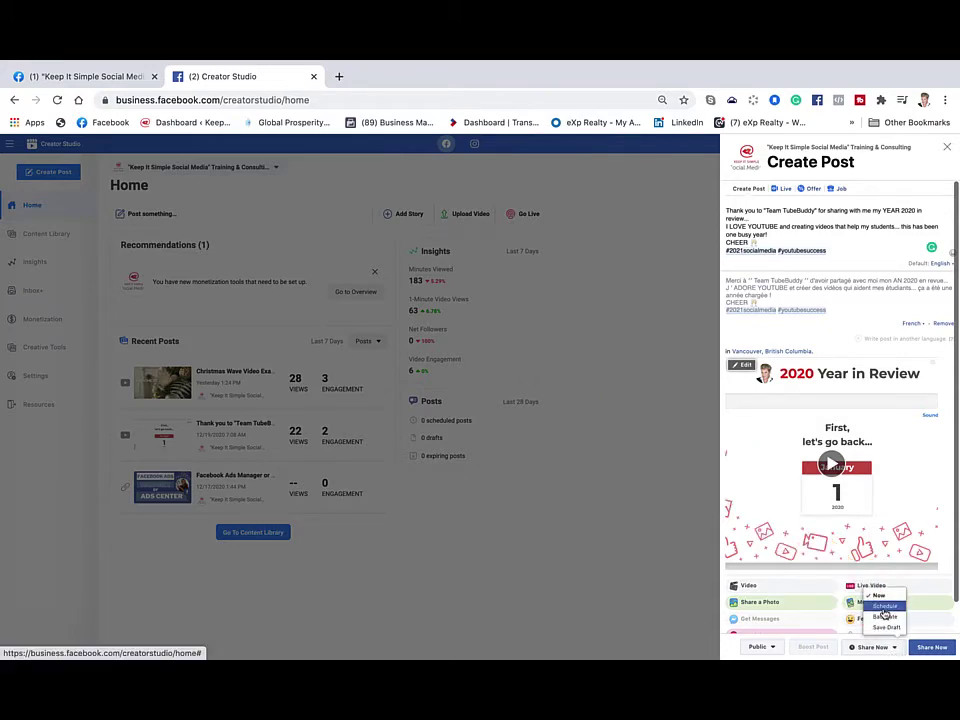
pyautogui.click(885, 610)
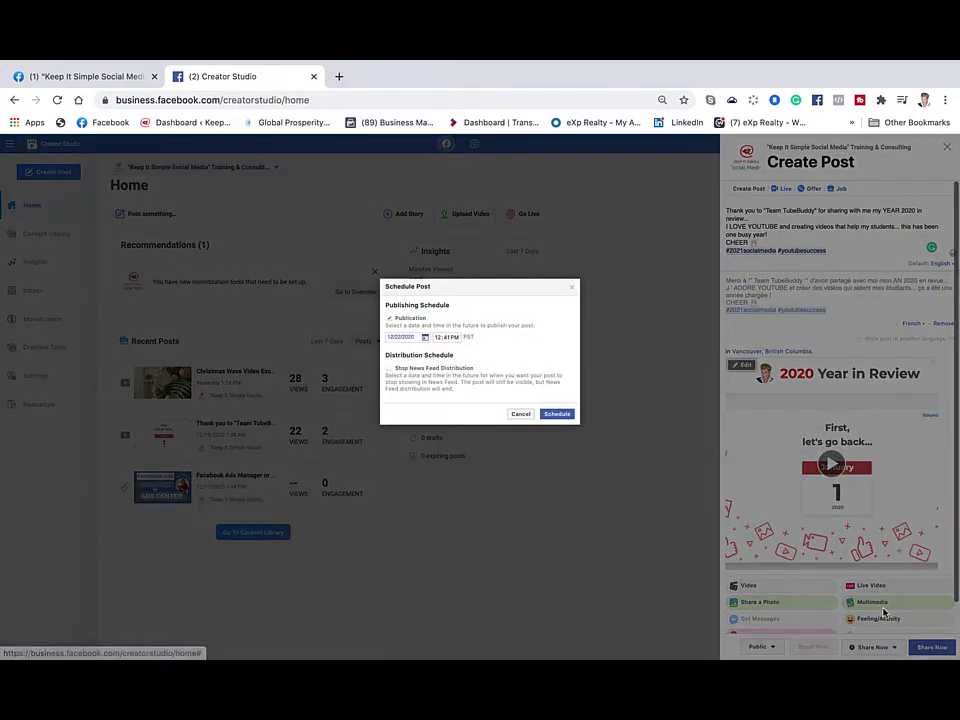
pyautogui.click(426, 337)
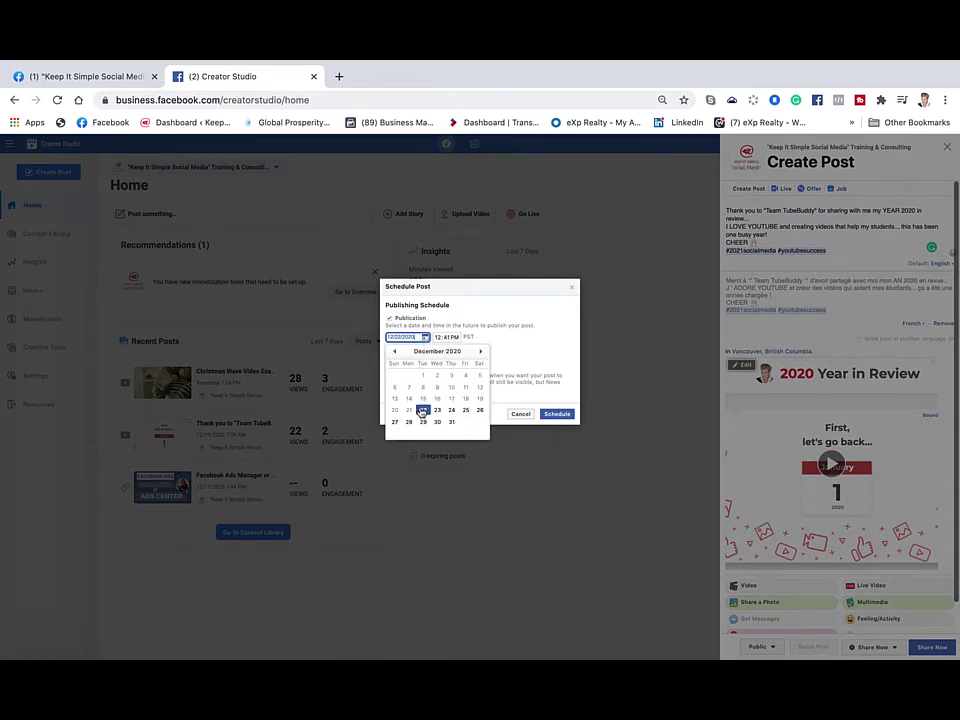
pyautogui.click(423, 422)
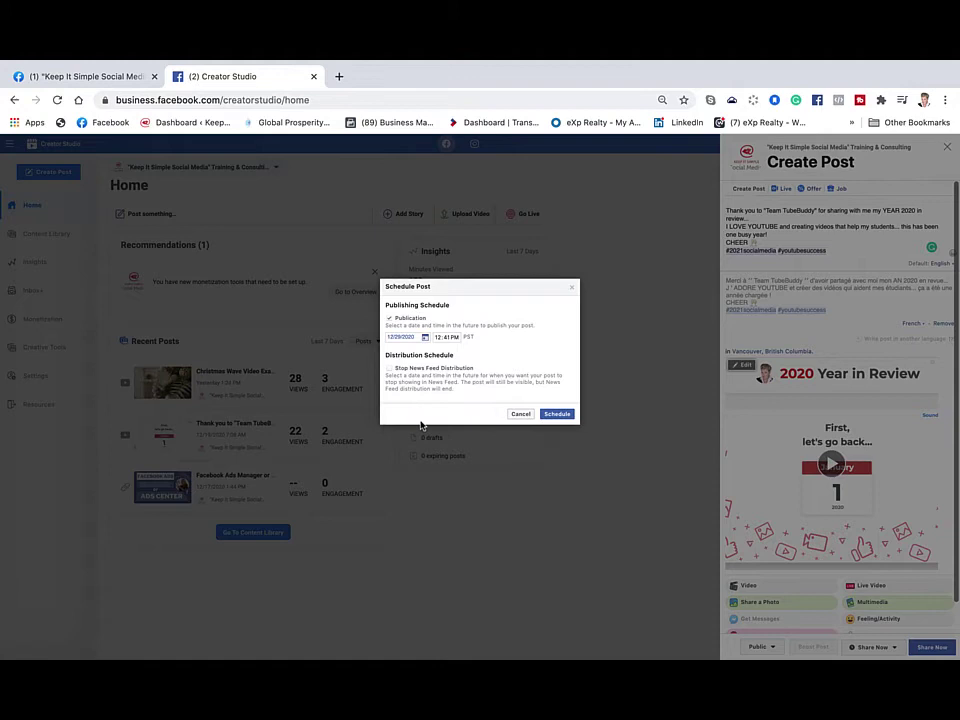
pyautogui.click(436, 339)
pyautogui.write('6')
pyautogui.click(452, 340)
pyautogui.press('a')
pyautogui.click(557, 414)
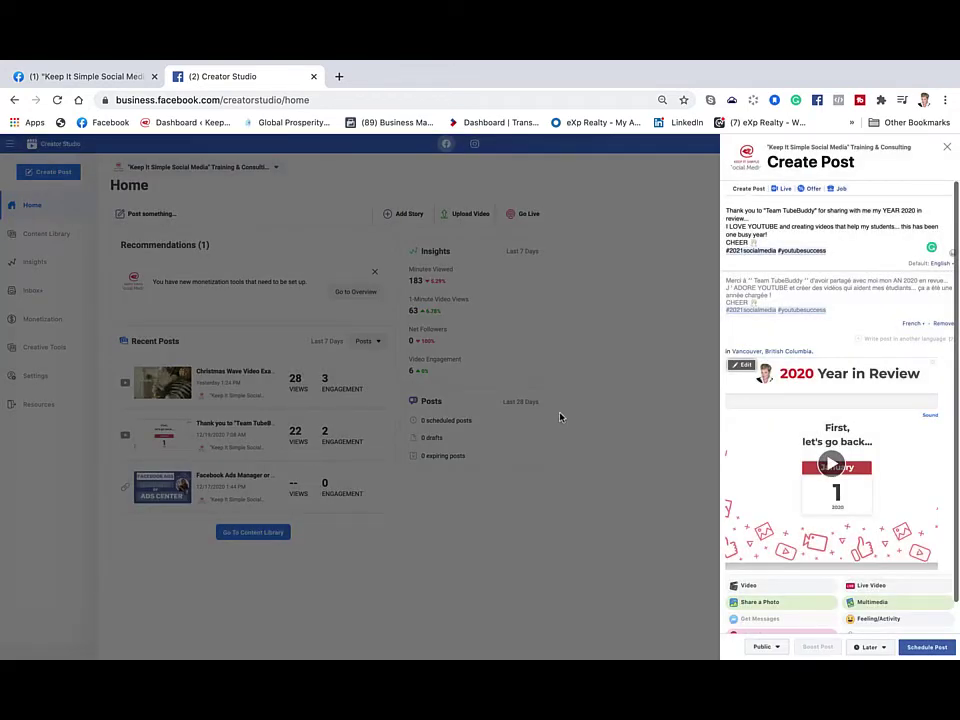
pyautogui.click(925, 648)
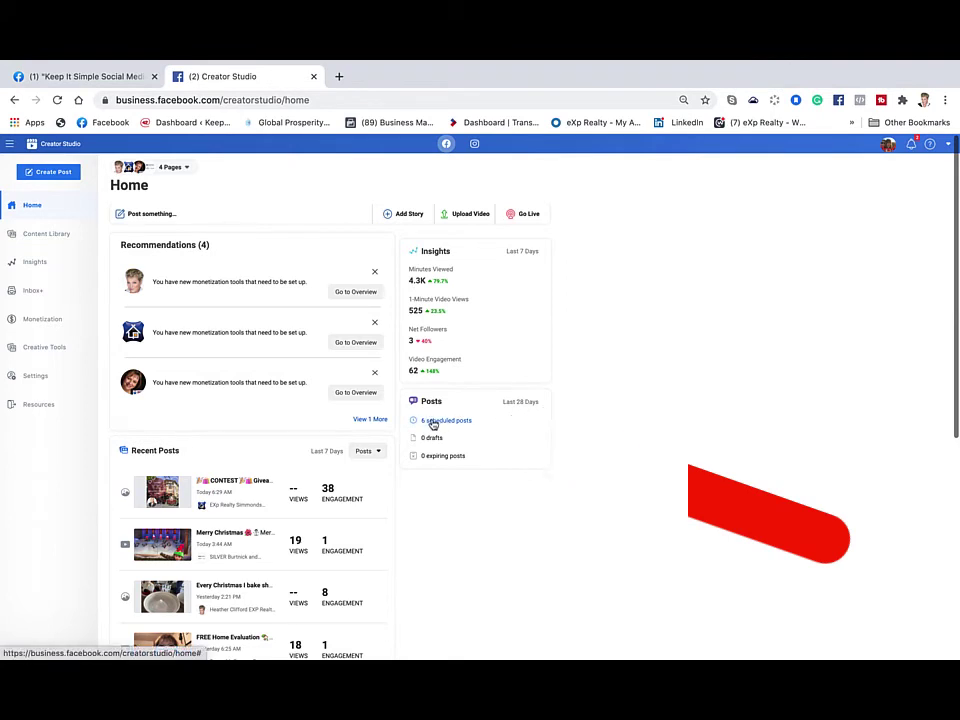
# Step: Open the Content Library's Scheduled list from the Posts card on the Home page
pyautogui.click(433, 422)
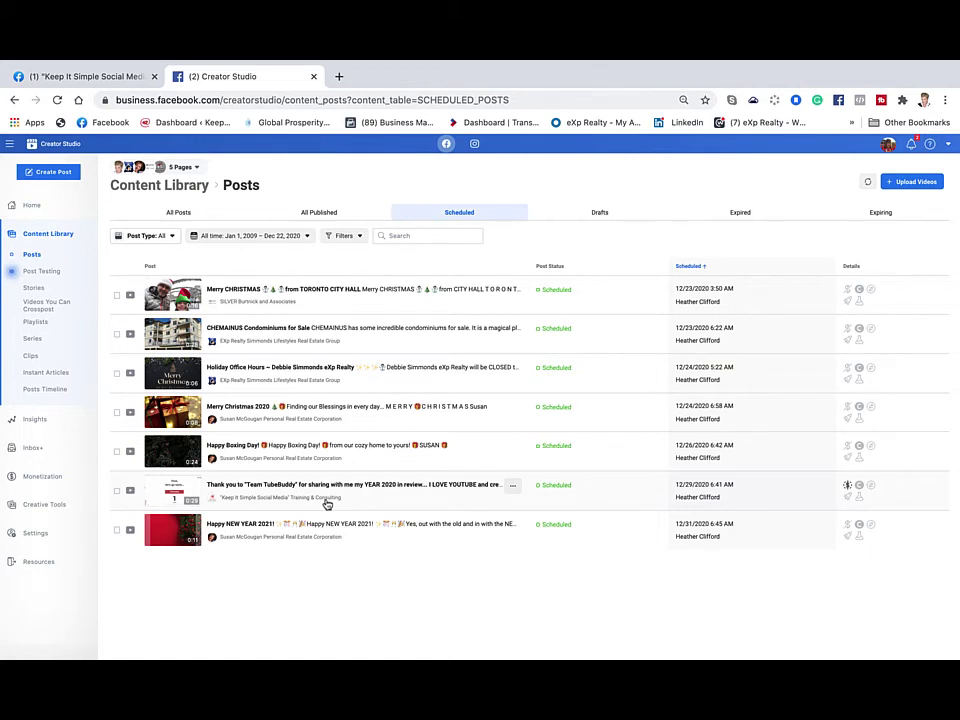
# Step: Edit the TubeBuddy post's video and title it 'A 2020 YouTube Year in Review'
pyautogui.click(117, 491)
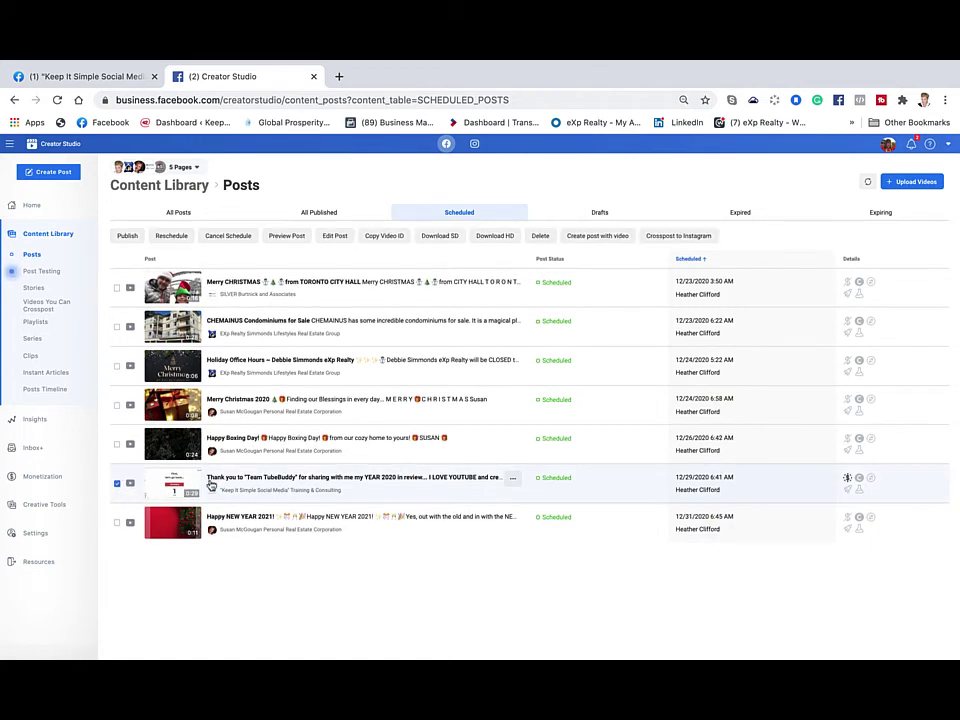
pyautogui.click(280, 481)
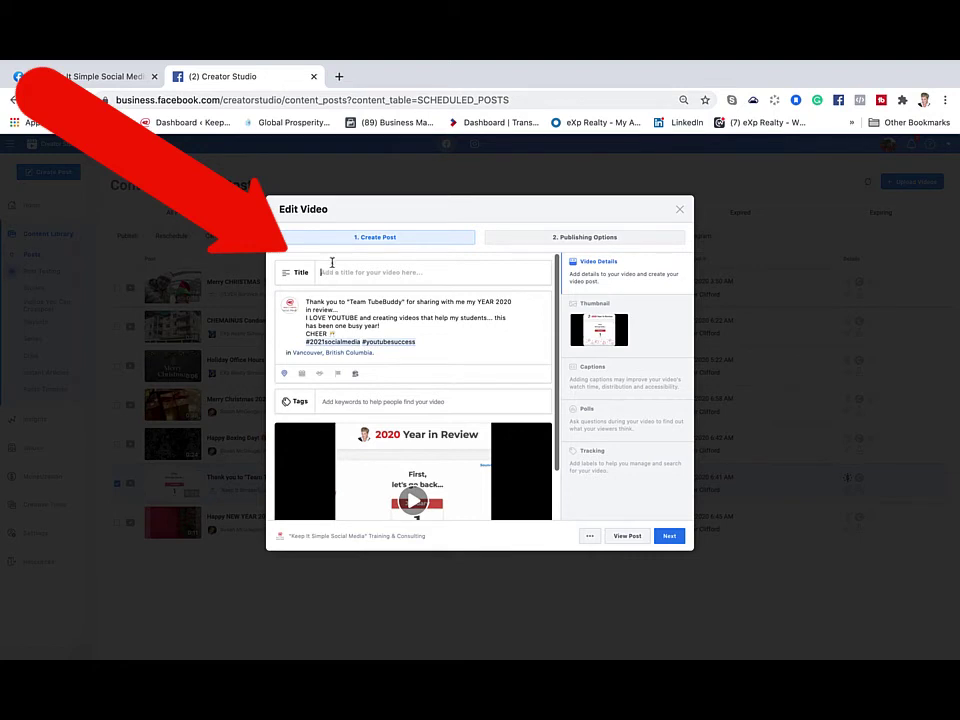
pyautogui.write('A 2020 YouTube Year in Review')
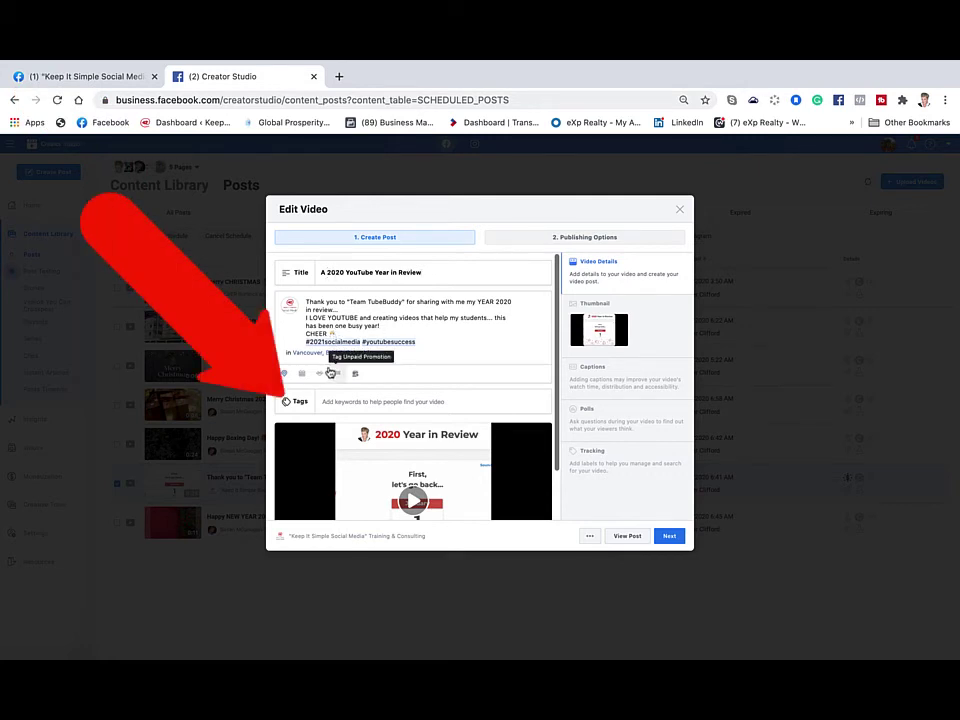
# Step: Tag the video with video, youtube, Real Estate Investing and Real Estate & Rental Listings
pyautogui.click(326, 403)
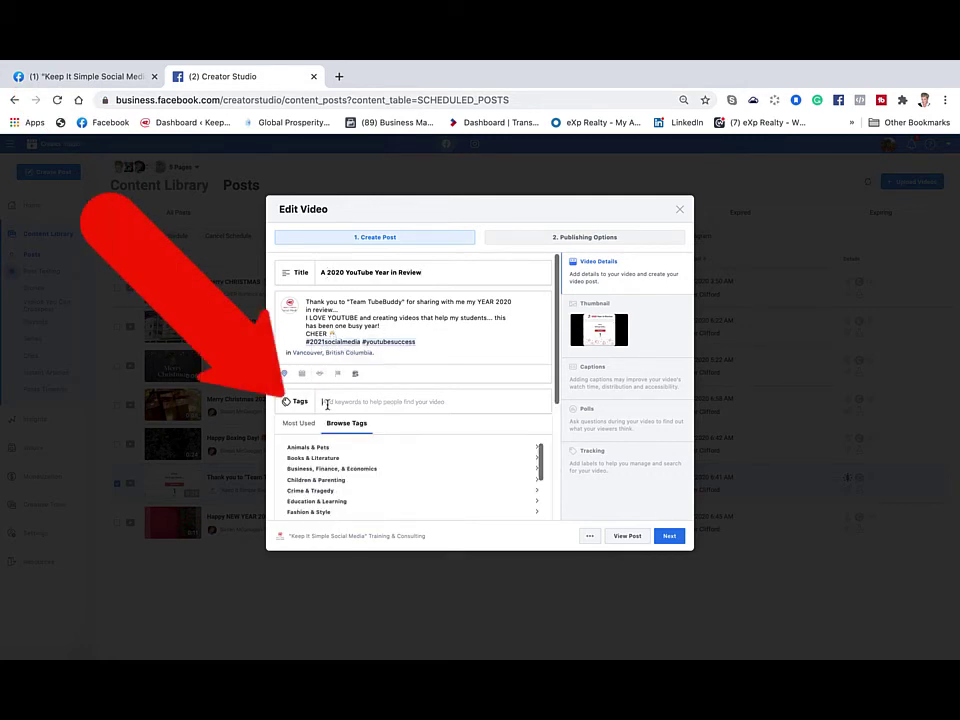
pyautogui.write('video')
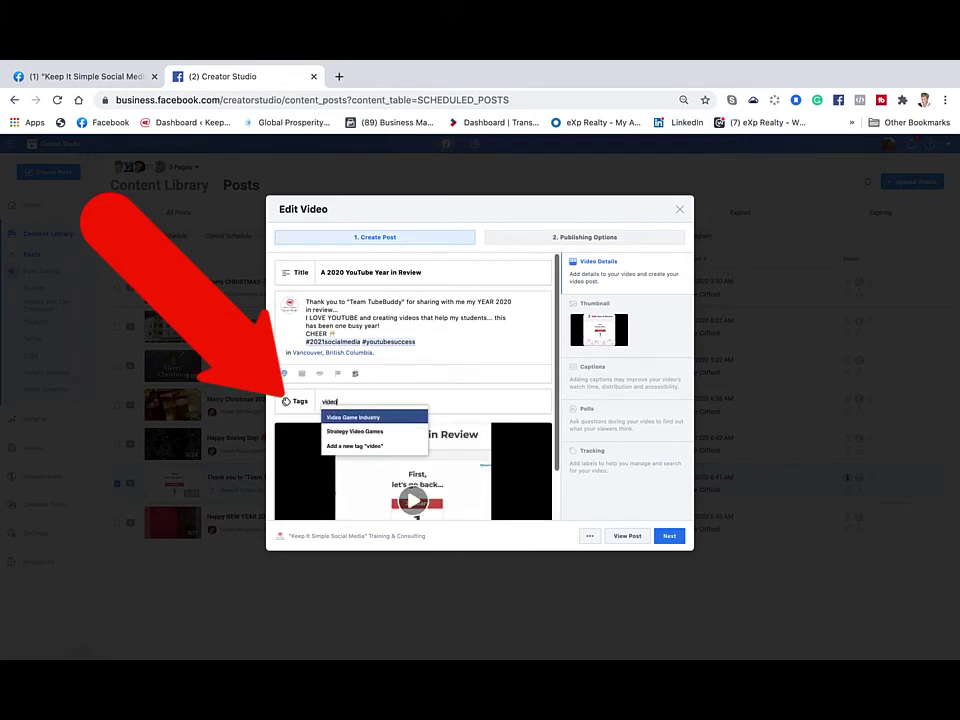
pyautogui.click(352, 447)
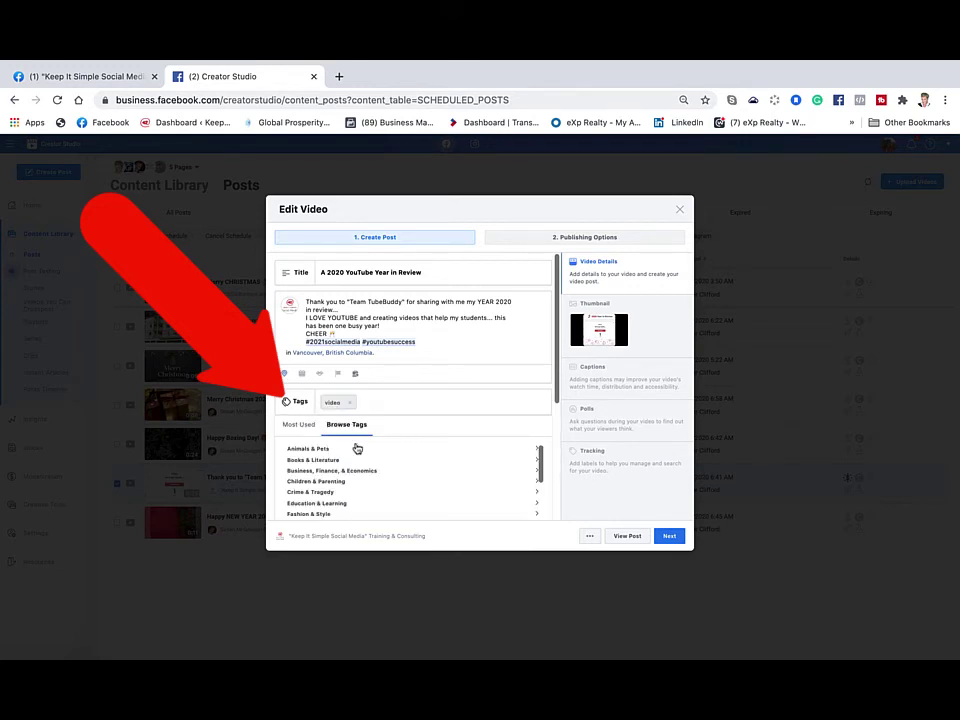
pyautogui.write('youtube')
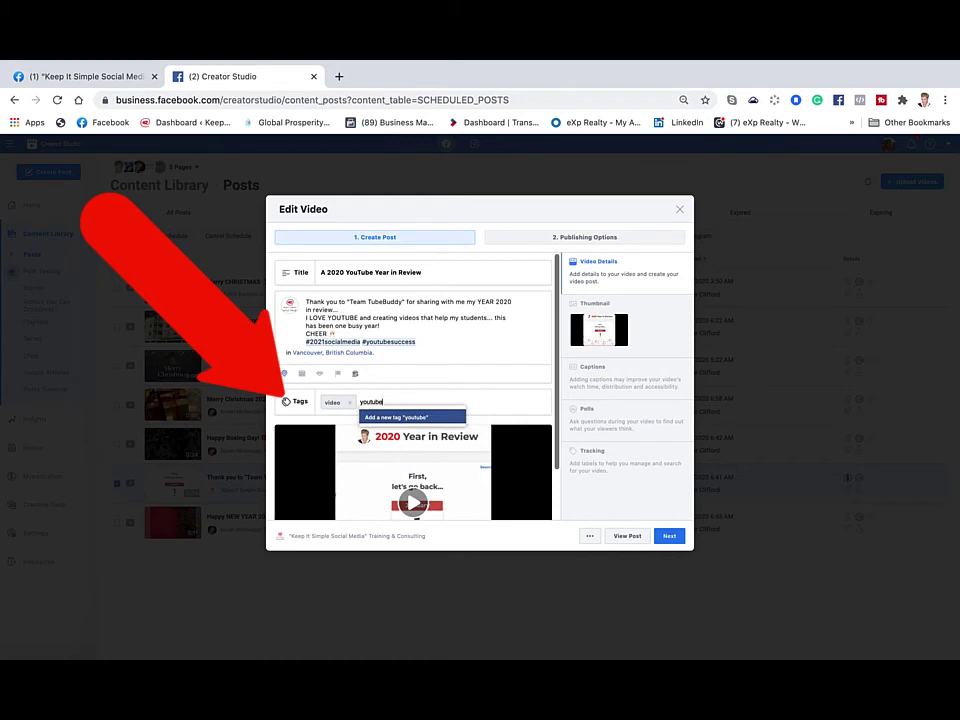
pyautogui.press('Return')
pyautogui.write('real e')
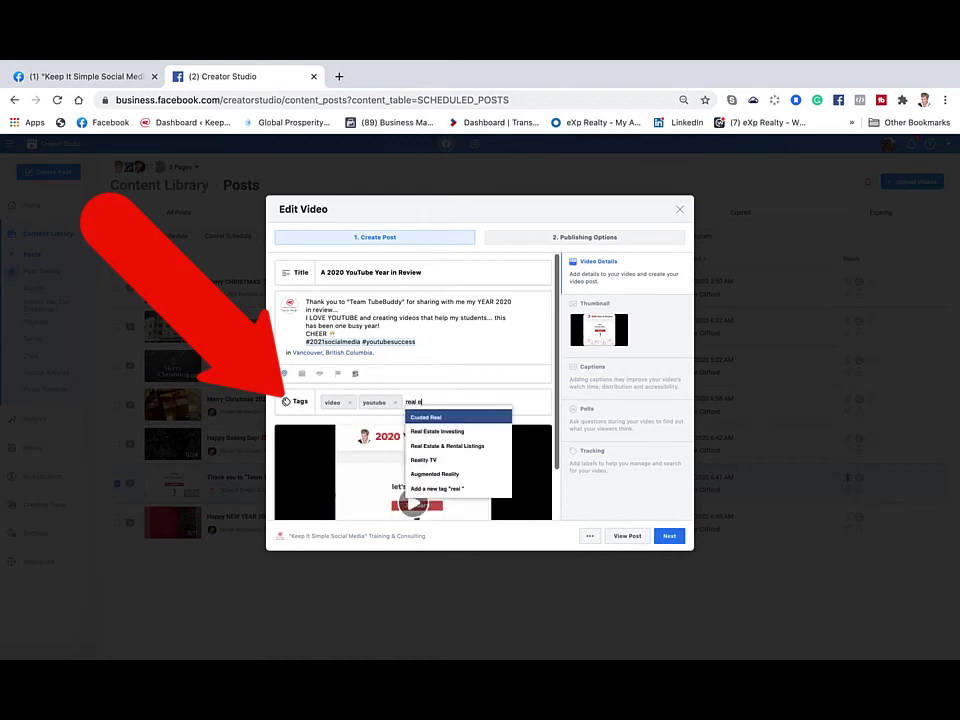
pyautogui.write('sta')
pyautogui.press('Return')
pyautogui.write('re')
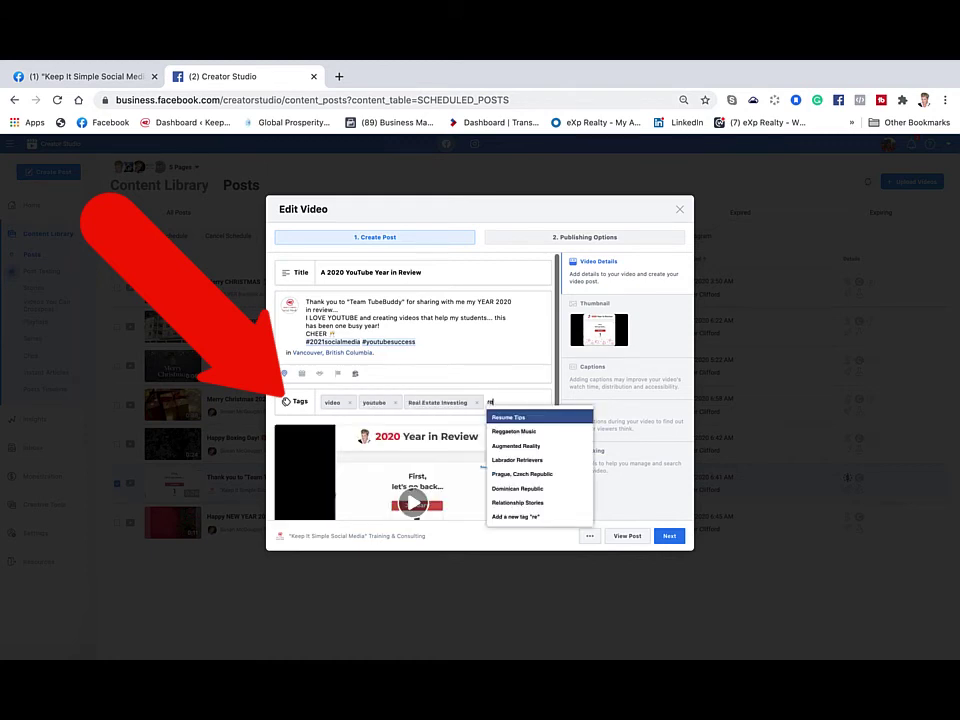
pyautogui.write('al est')
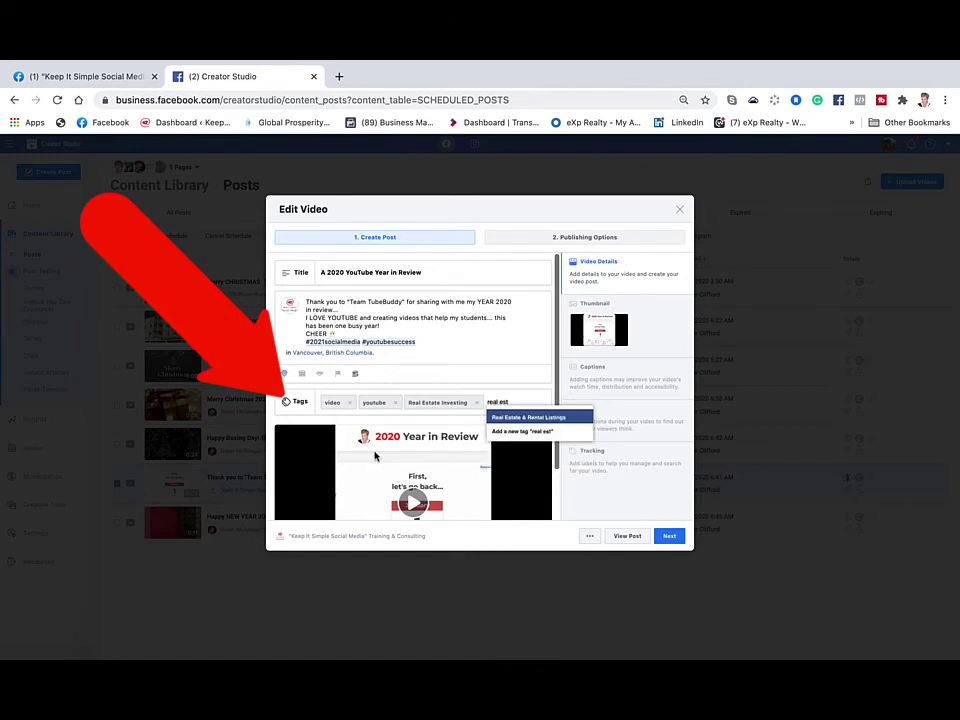
pyautogui.click(505, 417)
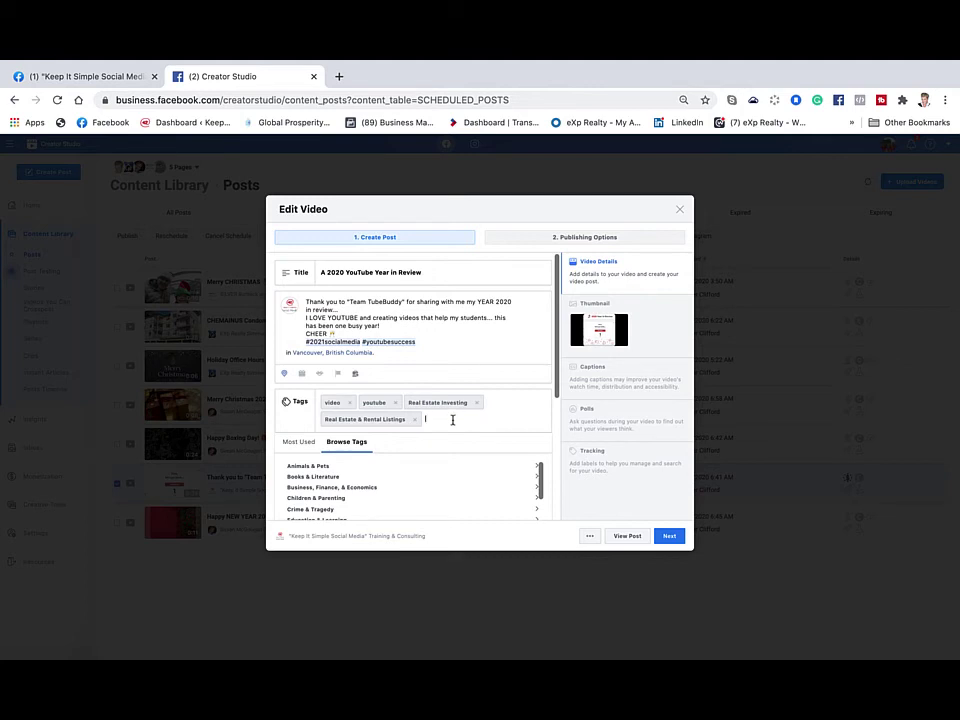
pyautogui.click(637, 333)
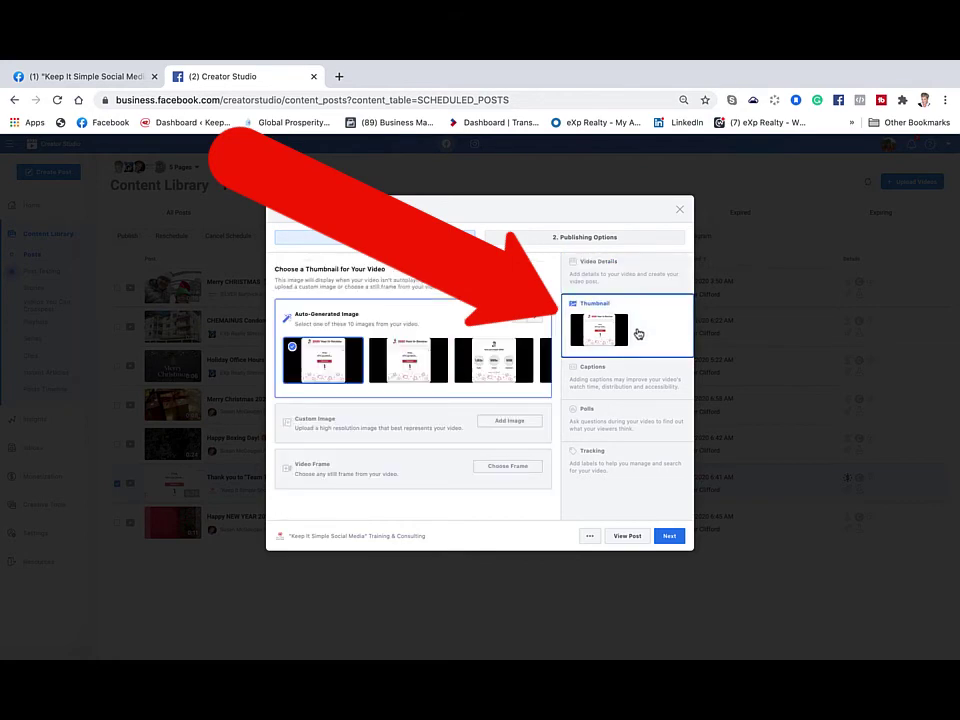
# Step: Save a chosen video frame as the thumbnail and keep the edited post scheduled for 12/29/2020
pyautogui.click(508, 467)
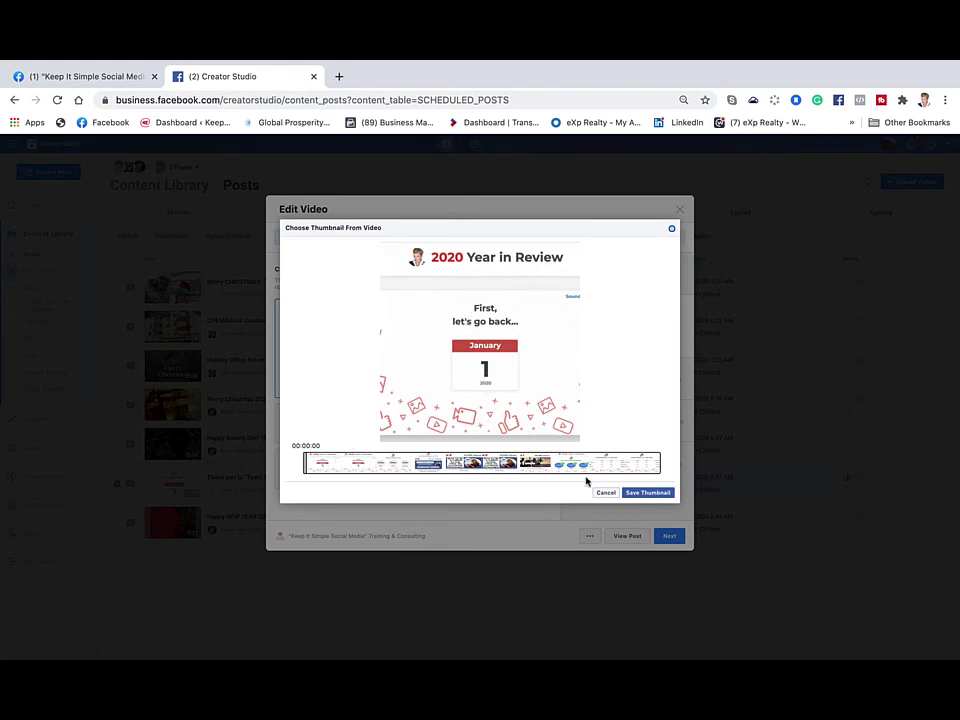
pyautogui.click(662, 492)
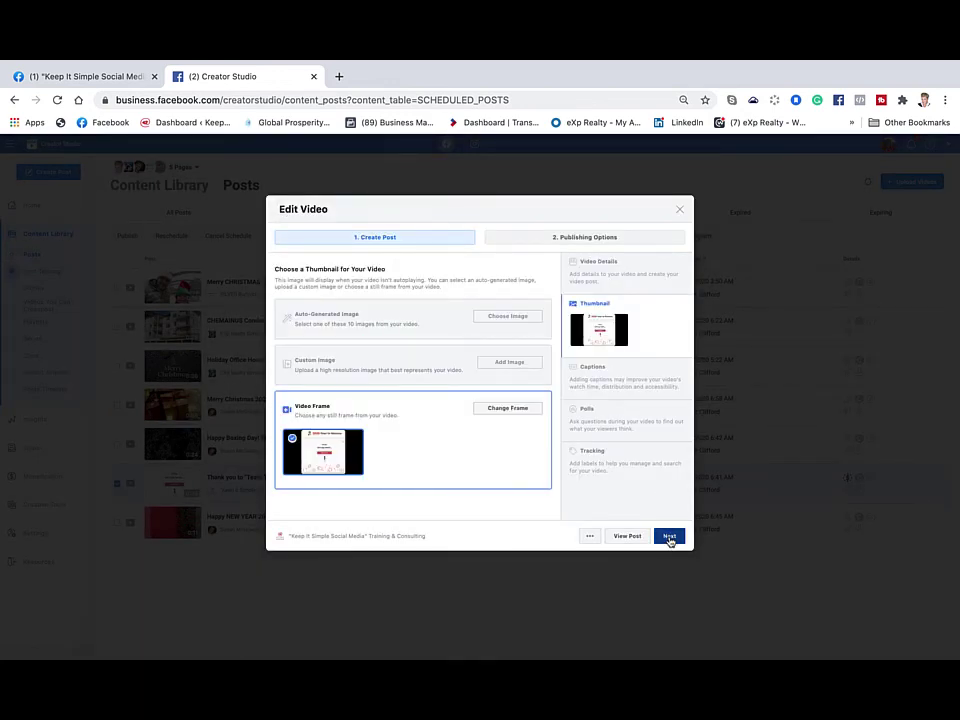
pyautogui.click(670, 538)
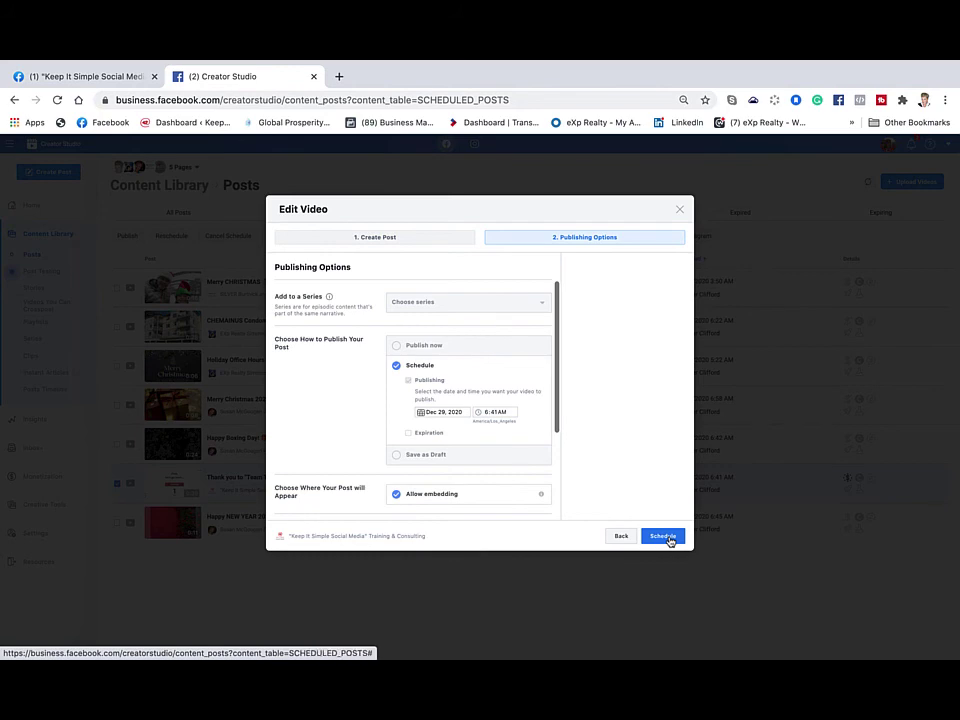
pyautogui.click(668, 537)
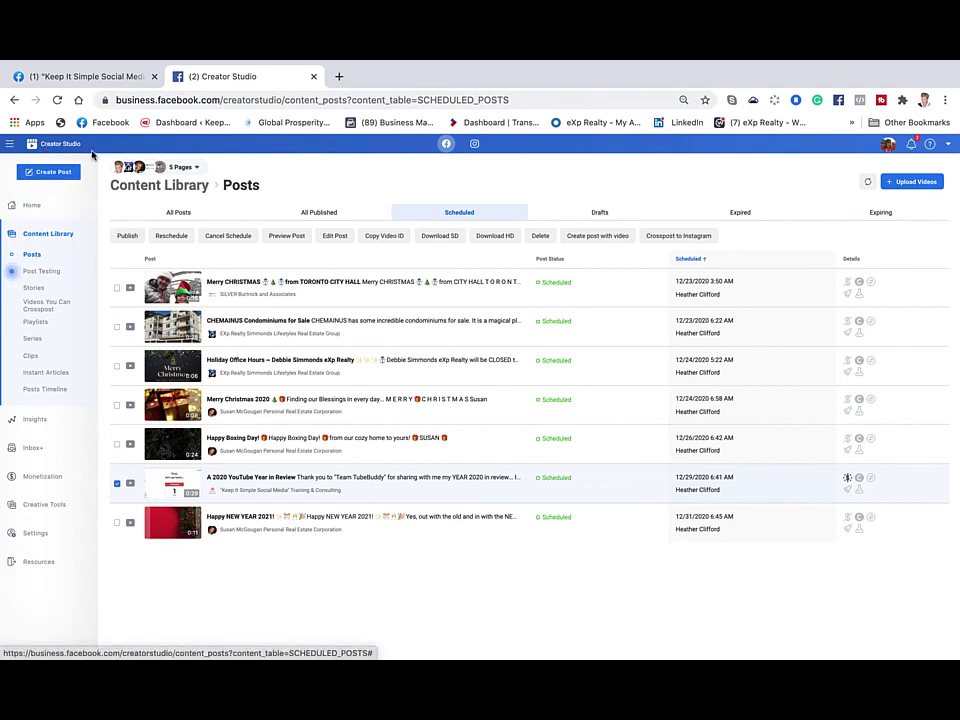
# Step: Return to the Facebook tab and go to the Keep It Simple Social Media Page's home
pyautogui.click(85, 76)
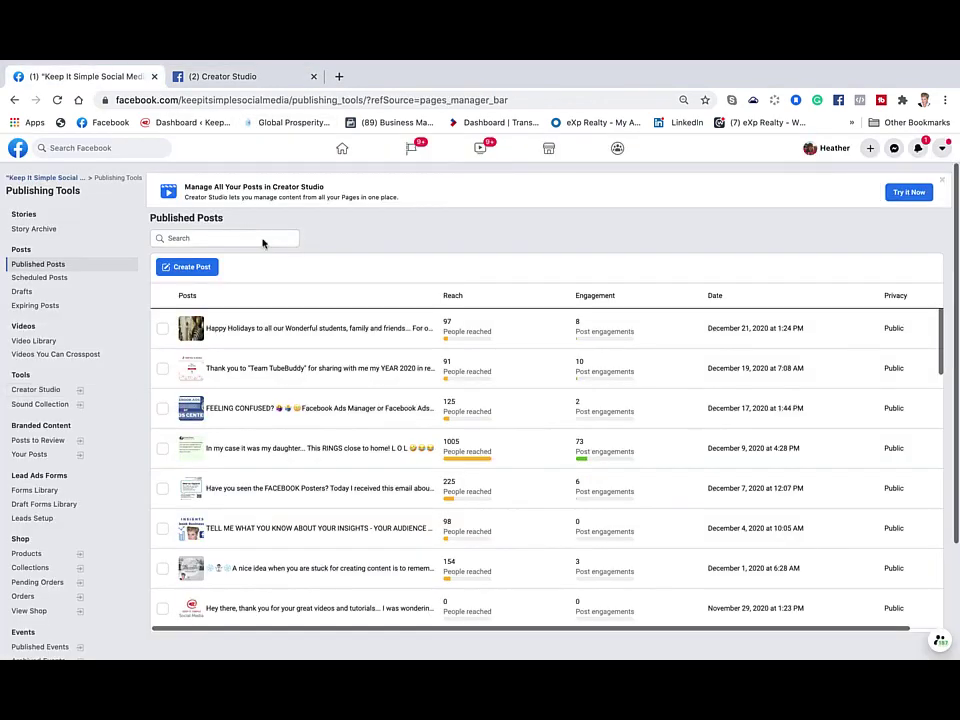
pyautogui.click(42, 178)
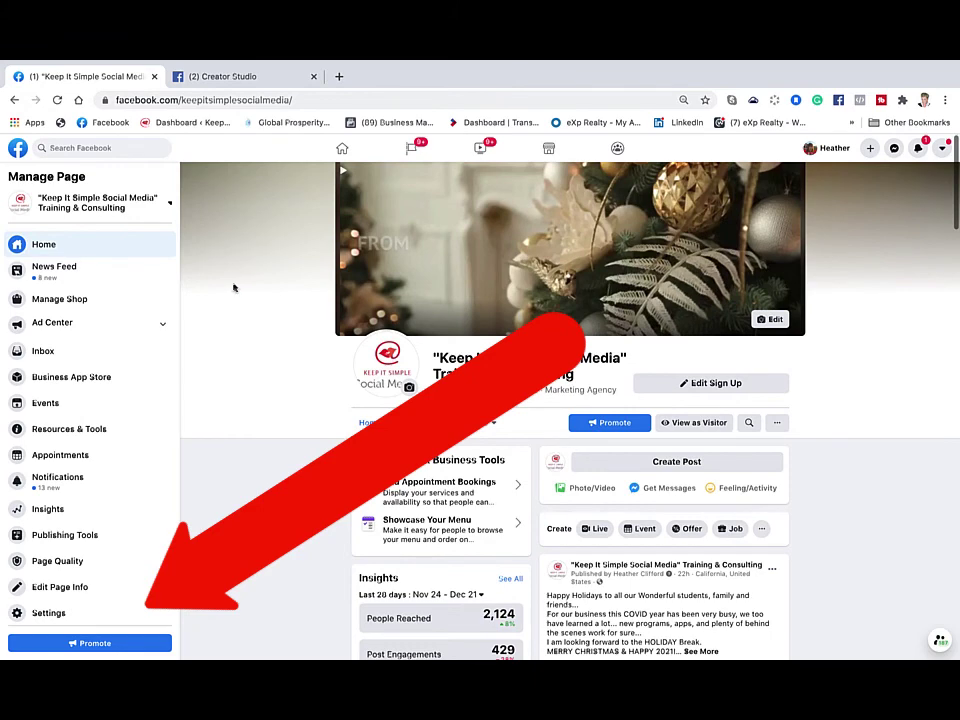
pyautogui.click(46, 619)
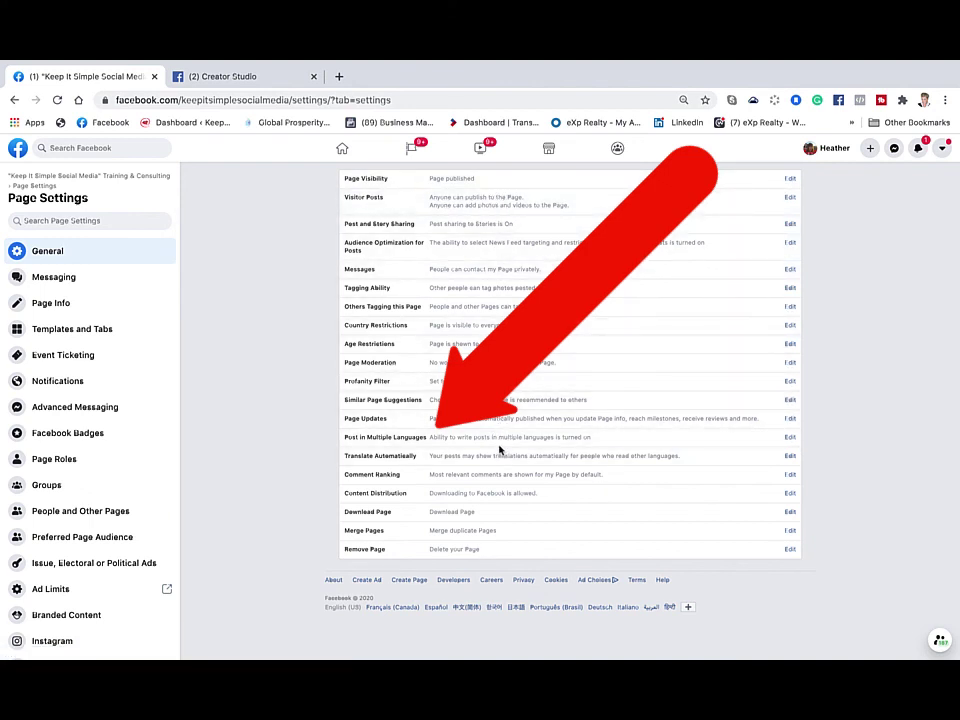
pyautogui.click(50, 177)
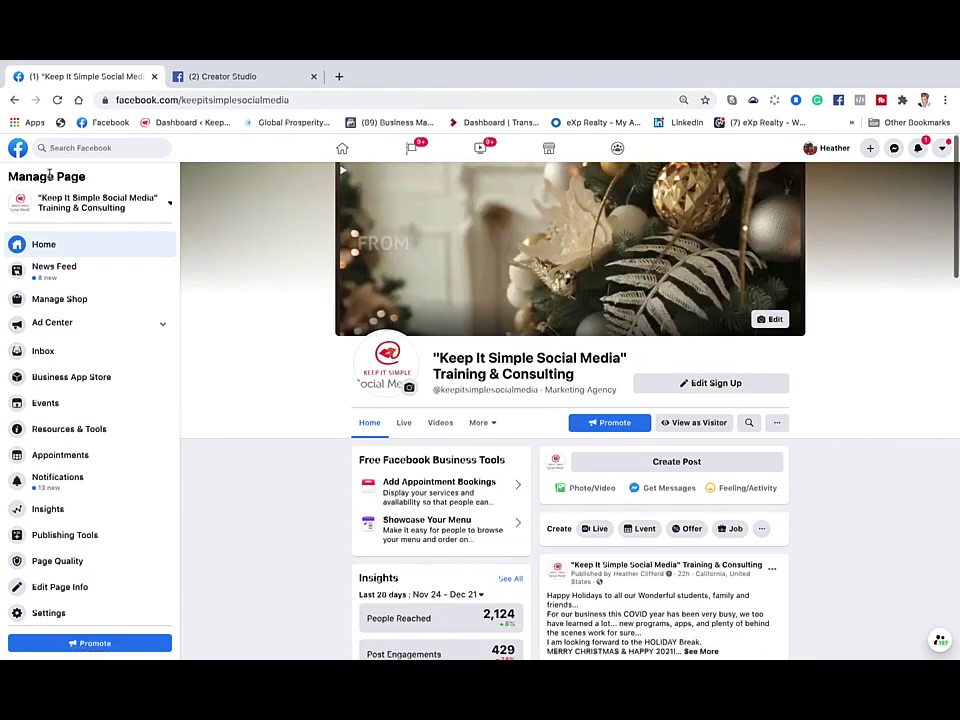